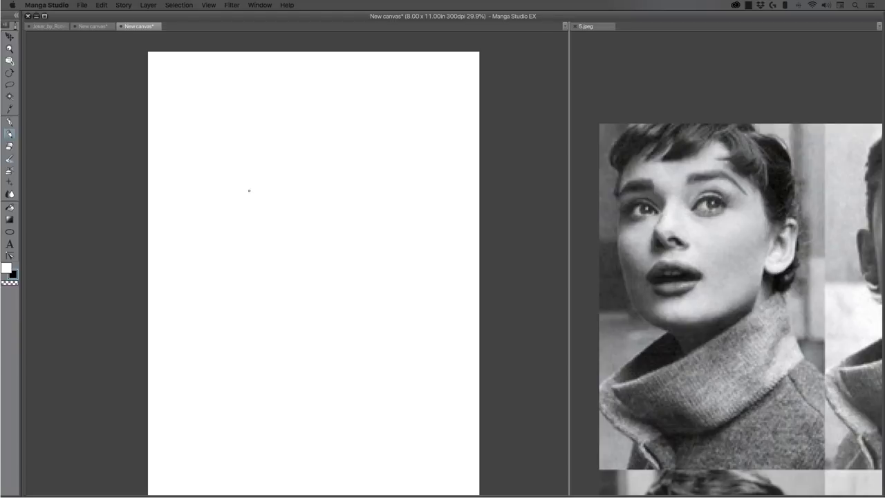
# - Sketch a large circle for the head with a curved vertical centre line running down to the chin
pyautogui.moveTo(248, 190)
pyautogui.mouseDown()
pyautogui.moveTo(371, 251)
pyautogui.moveTo(360, 152)
pyautogui.moveTo(282, 146)
pyautogui.moveTo(233, 201)
pyautogui.moveTo(270, 291)
pyautogui.moveTo(232, 197)
pyautogui.mouseUp()
pyautogui.moveTo(287, 161)
pyautogui.mouseDown()
pyautogui.moveTo(287, 241)
pyautogui.moveTo(307, 298)
pyautogui.moveTo(316, 332)
pyautogui.mouseUp()
pyautogui.moveTo(291, 153)
pyautogui.mouseDown()
pyautogui.moveTo(304, 278)
pyautogui.moveTo(285, 155)
pyautogui.moveTo(311, 328)
pyautogui.moveTo(284, 199)
pyautogui.moveTo(313, 336)
pyautogui.moveTo(299, 292)
pyautogui.moveTo(293, 341)
pyautogui.moveTo(331, 337)
pyautogui.moveTo(300, 344)
pyautogui.mouseUp()
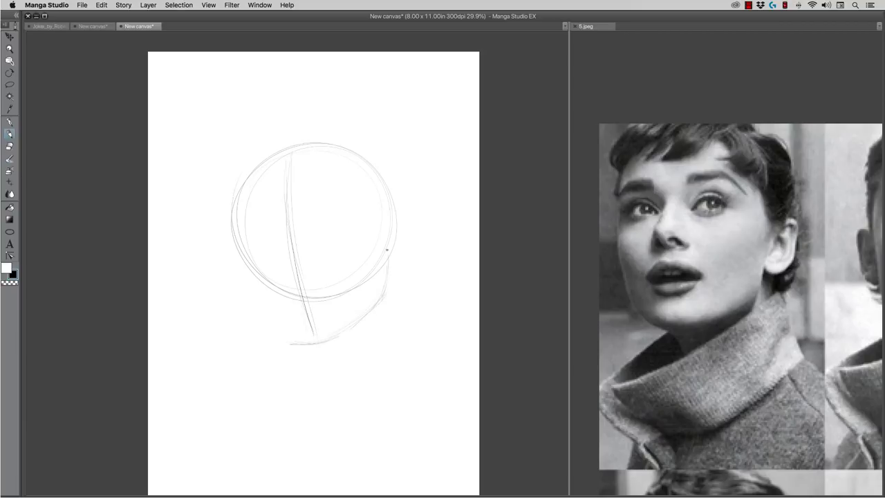
# - Sketch the jaw and chin below the head circle, the far cheek line and an oval for the ear
pyautogui.moveTo(387, 249); pyautogui.dragTo(384, 282)
pyautogui.moveTo(262, 320); pyautogui.dragTo(283, 337)
pyautogui.moveTo(380, 219)
pyautogui.mouseDown()
pyautogui.moveTo(404, 243)
pyautogui.moveTo(396, 195)
pyautogui.mouseUp()
pyautogui.moveTo(238, 268); pyautogui.dragTo(256, 307)
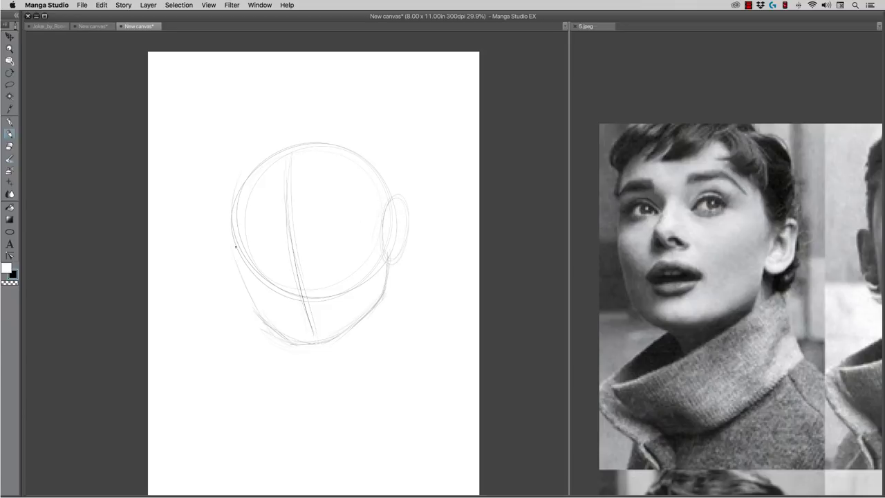
pyautogui.moveTo(231, 244); pyautogui.dragTo(254, 295)
# - Outline the cranium above the circle and down around the jaw, and add two neck lines below it
pyautogui.moveTo(248, 162)
pyautogui.mouseDown()
pyautogui.moveTo(226, 212)
pyautogui.moveTo(305, 140)
pyautogui.mouseUp()
pyautogui.moveTo(248, 171)
pyautogui.mouseDown()
pyautogui.moveTo(296, 143)
pyautogui.moveTo(396, 171)
pyautogui.mouseUp()
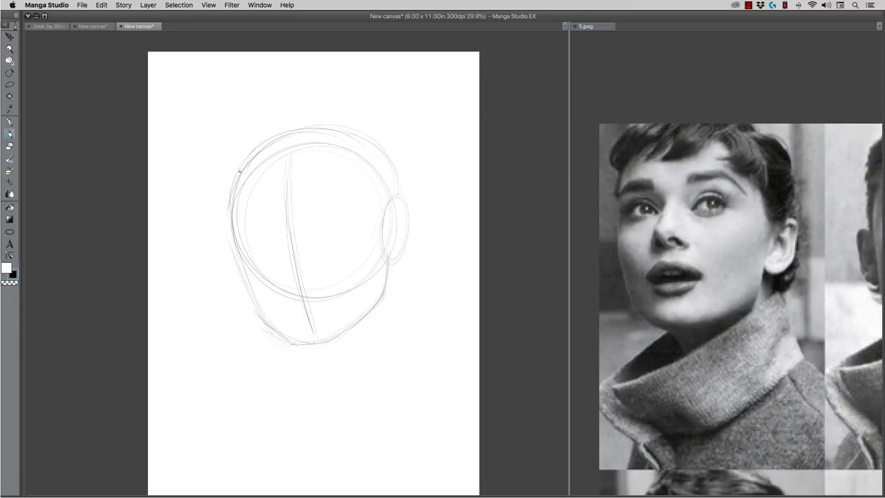
pyautogui.moveTo(240, 171)
pyautogui.mouseDown()
pyautogui.moveTo(266, 141)
pyautogui.moveTo(396, 186)
pyautogui.mouseUp()
pyautogui.moveTo(234, 190)
pyautogui.mouseDown()
pyautogui.moveTo(233, 239)
pyautogui.moveTo(267, 327)
pyautogui.moveTo(242, 276)
pyautogui.moveTo(283, 339)
pyautogui.moveTo(264, 322)
pyautogui.moveTo(336, 337)
pyautogui.mouseUp()
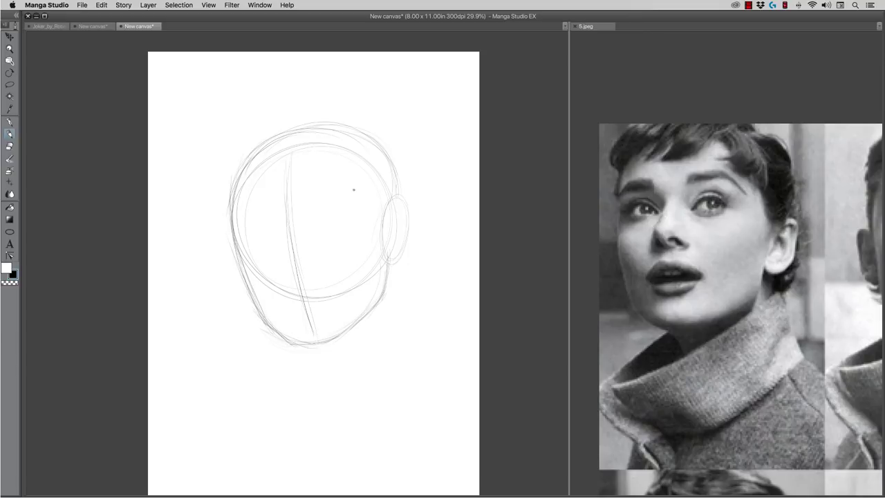
pyautogui.moveTo(391, 265); pyautogui.dragTo(414, 350)
pyautogui.moveTo(312, 349); pyautogui.dragTo(325, 391)
# - Draw a slanted horizontal eye line across the face and restate the ear as a darker, shorter oval
pyautogui.moveTo(249, 235); pyautogui.dragTo(353, 219)
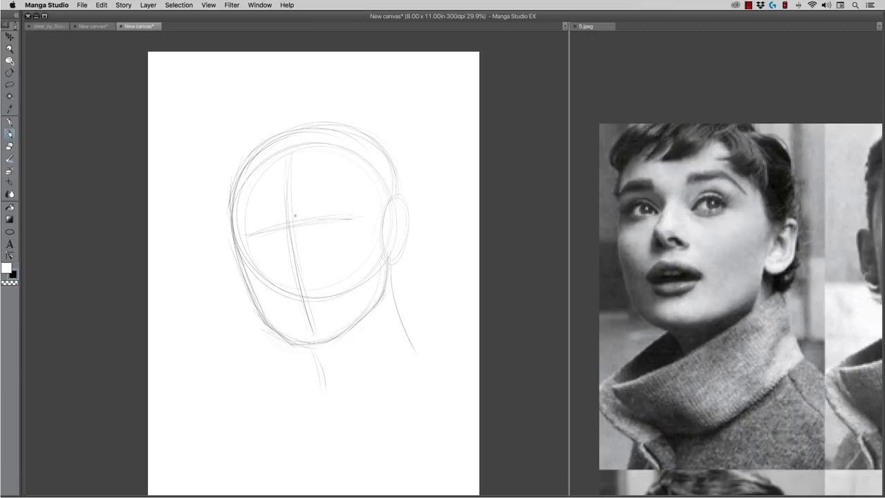
pyautogui.moveTo(384, 253)
pyautogui.mouseDown()
pyautogui.moveTo(410, 231)
pyautogui.moveTo(389, 209)
pyautogui.moveTo(383, 251)
pyautogui.moveTo(403, 237)
pyautogui.moveTo(385, 211)
pyautogui.mouseUp()
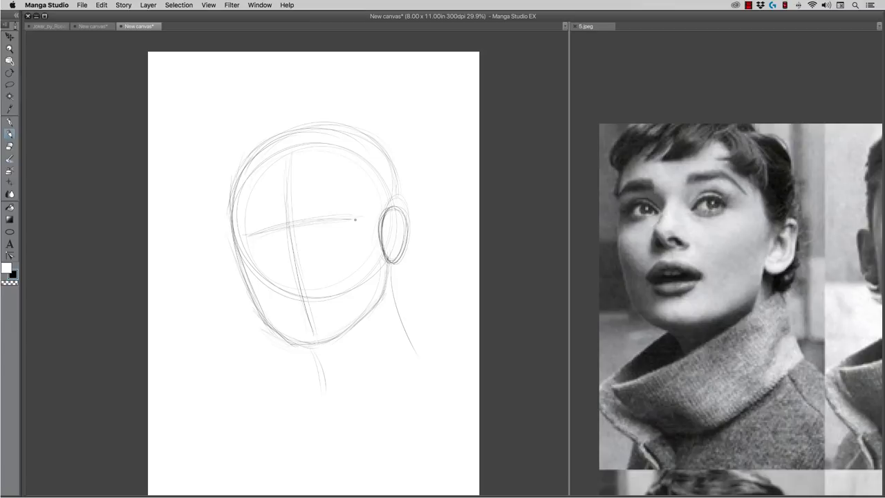
pyautogui.moveTo(245, 237); pyautogui.dragTo(350, 214)
pyautogui.moveTo(266, 229); pyautogui.dragTo(346, 218)
# - Block in the nose bridge, nostrils and lips along the vertical centre line
pyautogui.moveTo(283, 264)
pyautogui.mouseDown()
pyautogui.moveTo(291, 271)
pyautogui.moveTo(280, 298)
pyautogui.moveTo(311, 279)
pyautogui.mouseUp()
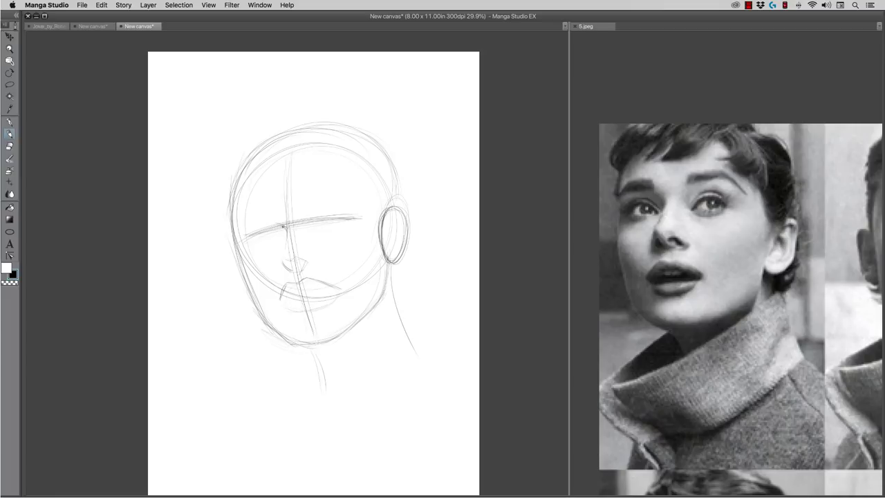
pyautogui.moveTo(274, 222)
pyautogui.mouseDown()
pyautogui.moveTo(288, 226)
pyautogui.moveTo(281, 255)
pyautogui.mouseUp()
pyautogui.moveTo(295, 261); pyautogui.dragTo(304, 265)
# - Sketch the upper lid curves and corners of both eyes along the eye line
pyautogui.moveTo(273, 229); pyautogui.dragTo(282, 235)
pyautogui.moveTo(249, 240)
pyautogui.mouseDown()
pyautogui.moveTo(269, 229)
pyautogui.moveTo(258, 234)
pyautogui.mouseUp()
pyautogui.moveTo(309, 231)
pyautogui.mouseDown()
pyautogui.moveTo(323, 218)
pyautogui.moveTo(348, 224)
pyautogui.mouseUp()
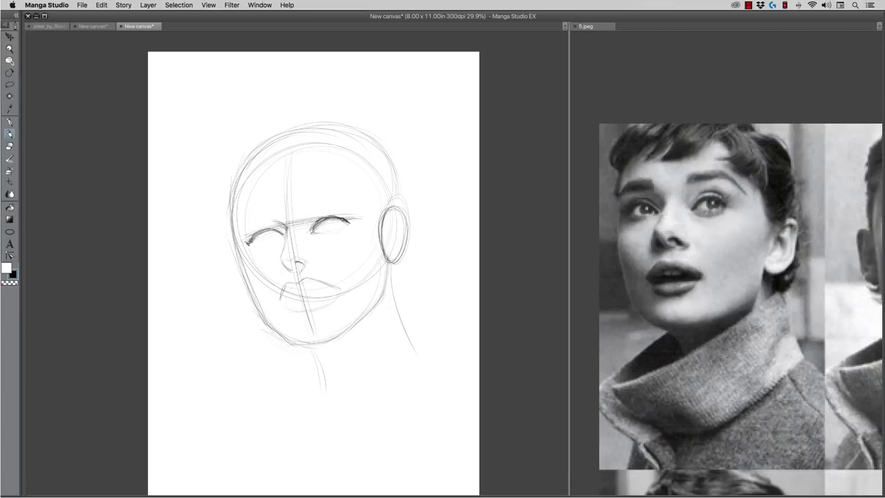
pyautogui.moveTo(343, 222)
pyautogui.mouseDown()
pyautogui.moveTo(353, 224)
pyautogui.moveTo(311, 234)
pyautogui.mouseUp()
pyautogui.moveTo(409, 280)
pyautogui.mouseDown()
pyautogui.moveTo(429, 257)
pyautogui.moveTo(422, 251)
pyautogui.moveTo(430, 279)
pyautogui.moveTo(437, 274)
pyautogui.moveTo(415, 283)
pyautogui.moveTo(423, 258)
pyautogui.moveTo(413, 264)
pyautogui.moveTo(427, 288)
pyautogui.mouseUp()
pyautogui.moveTo(423, 257)
pyautogui.mouseDown()
pyautogui.moveTo(432, 285)
pyautogui.moveTo(422, 261)
pyautogui.moveTo(408, 278)
pyautogui.moveTo(413, 247)
pyautogui.moveTo(404, 270)
pyautogui.mouseUp()
pyautogui.moveTo(412, 246)
pyautogui.mouseDown()
pyautogui.moveTo(422, 256)
pyautogui.moveTo(421, 286)
pyautogui.moveTo(431, 285)
pyautogui.moveTo(432, 242)
pyautogui.mouseUp()
pyautogui.moveTo(415, 227)
pyautogui.mouseDown()
pyautogui.moveTo(395, 251)
pyautogui.moveTo(422, 234)
pyautogui.mouseUp()
pyautogui.moveTo(423, 237); pyautogui.dragTo(438, 250)
pyautogui.press('super+z')
pyautogui.press('super+z')
pyautogui.press('super+z')
pyautogui.press('super+z')
pyautogui.press('super+z')
pyautogui.press('super+z')
pyautogui.press('super+z')
pyautogui.press('super+z')
pyautogui.press('super+z')
pyautogui.press('super+z')
pyautogui.press('super+z')
pyautogui.press('super+z')
pyautogui.press('super+z')
pyautogui.press('super+z')
# - Darken the upper lids and close both eye shapes with lower lid lines
pyautogui.moveTo(313, 231); pyautogui.dragTo(320, 219)
pyautogui.moveTo(267, 233)
pyautogui.mouseDown()
pyautogui.moveTo(279, 227)
pyautogui.moveTo(266, 228)
pyautogui.mouseUp()
pyautogui.moveTo(252, 240); pyautogui.dragTo(275, 226)
pyautogui.moveTo(265, 233); pyautogui.dragTo(281, 225)
pyautogui.moveTo(269, 241); pyautogui.dragTo(349, 225)
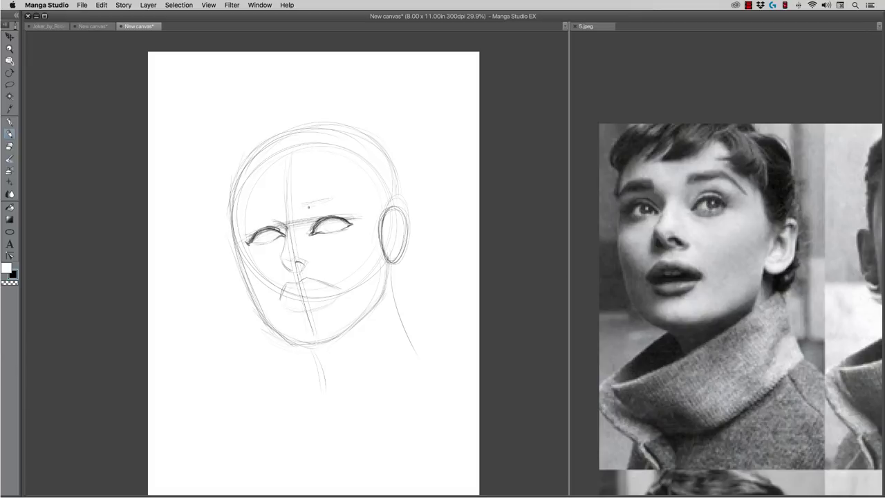
# - Sketch both eyebrows as light arched strokes above the eyes
pyautogui.moveTo(302, 206); pyautogui.dragTo(365, 204)
pyautogui.moveTo(260, 213)
pyautogui.mouseDown()
pyautogui.moveTo(270, 215)
pyautogui.moveTo(239, 221)
pyautogui.mouseUp()
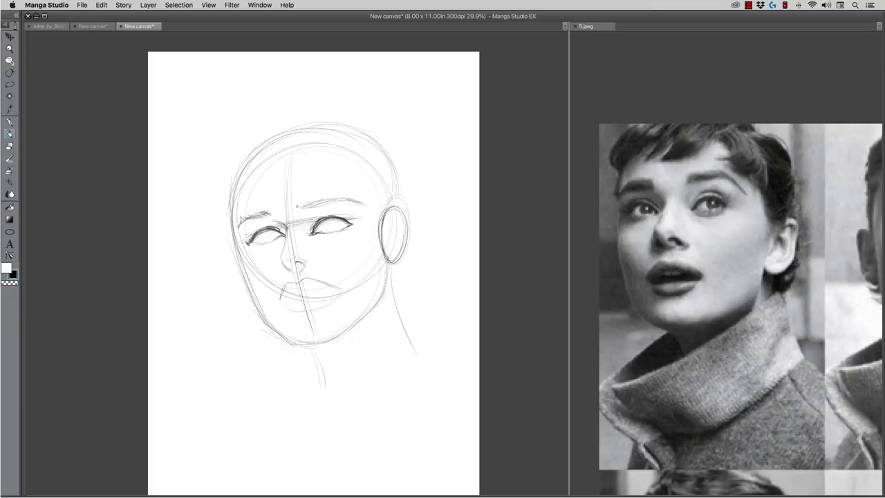
pyautogui.moveTo(310, 206); pyautogui.dragTo(346, 197)
# - Reinforce the face contour from the far temple down the cheek, around the chin and up the jaw to the ear
pyautogui.moveTo(241, 176); pyautogui.dragTo(234, 229)
pyautogui.moveTo(235, 194)
pyautogui.mouseDown()
pyautogui.moveTo(250, 291)
pyautogui.moveTo(257, 304)
pyautogui.moveTo(246, 275)
pyautogui.moveTo(288, 338)
pyautogui.moveTo(265, 322)
pyautogui.moveTo(319, 339)
pyautogui.mouseUp()
pyautogui.moveTo(320, 338)
pyautogui.mouseDown()
pyautogui.moveTo(297, 340)
pyautogui.moveTo(331, 337)
pyautogui.mouseUp()
pyautogui.moveTo(300, 343)
pyautogui.mouseDown()
pyautogui.moveTo(321, 342)
pyautogui.moveTo(358, 318)
pyautogui.moveTo(386, 268)
pyautogui.mouseUp()
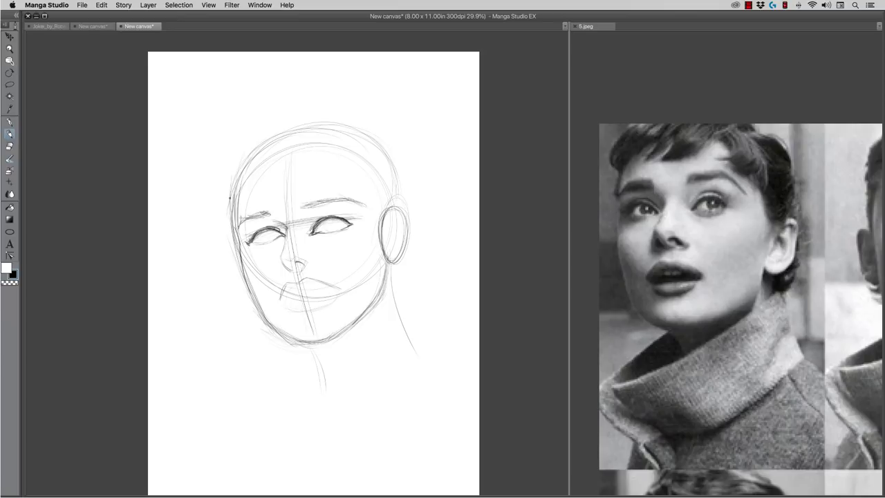
pyautogui.moveTo(238, 183); pyautogui.dragTo(234, 219)
pyautogui.moveTo(235, 213); pyautogui.dragTo(241, 257)
pyautogui.moveTo(243, 267)
pyautogui.mouseDown()
pyautogui.moveTo(267, 323)
pyautogui.moveTo(299, 340)
pyautogui.mouseUp()
# - Define the slightly parted lips with darker outlines for the upper lip, mouth opening, lower lip and corners
pyautogui.moveTo(287, 283)
pyautogui.mouseDown()
pyautogui.moveTo(281, 300)
pyautogui.moveTo(305, 278)
pyautogui.moveTo(340, 288)
pyautogui.moveTo(287, 296)
pyautogui.mouseUp()
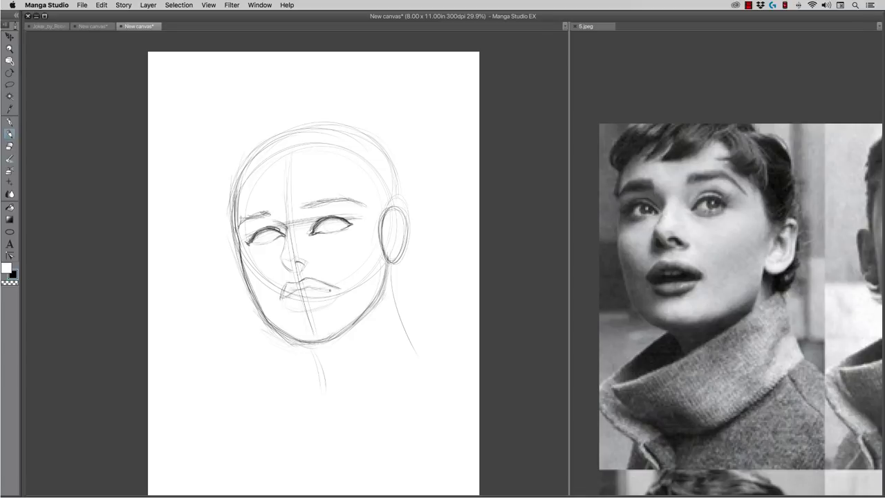
pyautogui.moveTo(339, 291)
pyautogui.mouseDown()
pyautogui.moveTo(287, 298)
pyautogui.moveTo(324, 292)
pyautogui.moveTo(286, 302)
pyautogui.moveTo(326, 304)
pyautogui.moveTo(297, 315)
pyautogui.moveTo(284, 309)
pyautogui.moveTo(304, 278)
pyautogui.moveTo(324, 280)
pyautogui.mouseUp()
pyautogui.moveTo(308, 277)
pyautogui.mouseDown()
pyautogui.moveTo(329, 283)
pyautogui.moveTo(280, 289)
pyautogui.moveTo(278, 301)
pyautogui.mouseUp()
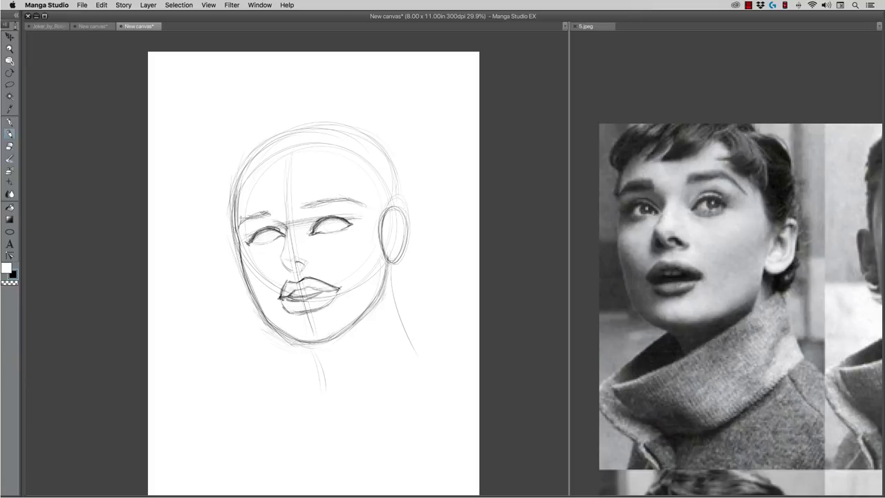
pyautogui.moveTo(335, 286); pyautogui.dragTo(342, 291)
pyautogui.moveTo(337, 289); pyautogui.dragTo(332, 302)
pyautogui.moveTo(280, 294)
pyautogui.mouseDown()
pyautogui.moveTo(278, 302)
pyautogui.moveTo(294, 310)
pyautogui.mouseUp()
# - Draw the irises and pupils in both eyes and darken the eyebrows
pyautogui.moveTo(263, 234); pyautogui.dragTo(262, 239)
pyautogui.moveTo(326, 220); pyautogui.dragTo(328, 231)
pyautogui.moveTo(260, 235); pyautogui.dragTo(275, 239)
pyautogui.moveTo(344, 222); pyautogui.dragTo(326, 228)
pyautogui.moveTo(273, 227); pyautogui.dragTo(283, 234)
pyautogui.moveTo(272, 232); pyautogui.dragTo(270, 235)
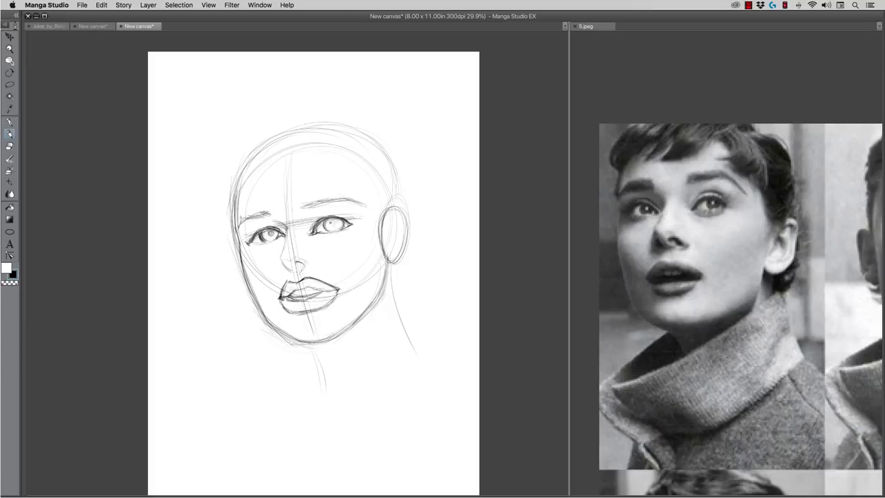
pyautogui.moveTo(330, 222)
pyautogui.mouseDown()
pyautogui.moveTo(342, 219)
pyautogui.moveTo(331, 221)
pyautogui.mouseUp()
pyautogui.moveTo(262, 236); pyautogui.dragTo(267, 232)
pyautogui.moveTo(246, 219); pyautogui.dragTo(344, 201)
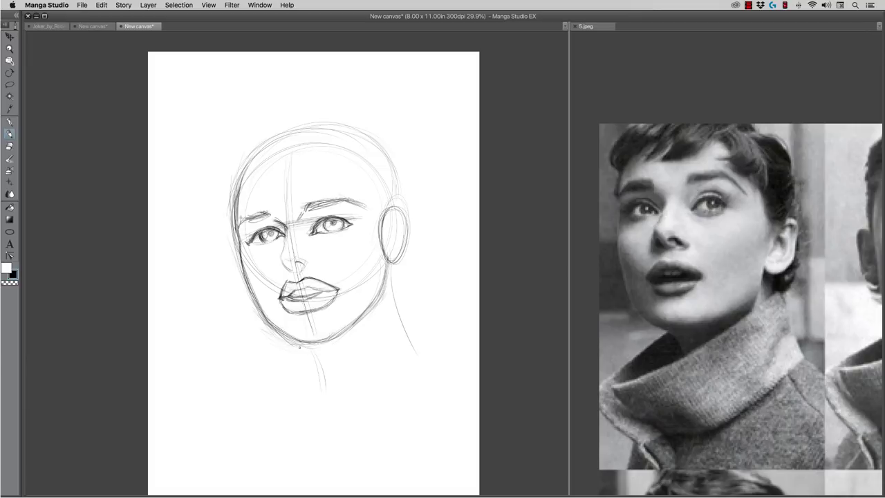
# - Strengthen both neck lines below the chin and the ear
pyautogui.moveTo(305, 343); pyautogui.dragTo(317, 373)
pyautogui.moveTo(390, 287); pyautogui.dragTo(415, 351)
pyautogui.moveTo(308, 344); pyautogui.dragTo(322, 389)
pyautogui.moveTo(389, 282); pyautogui.dragTo(401, 346)
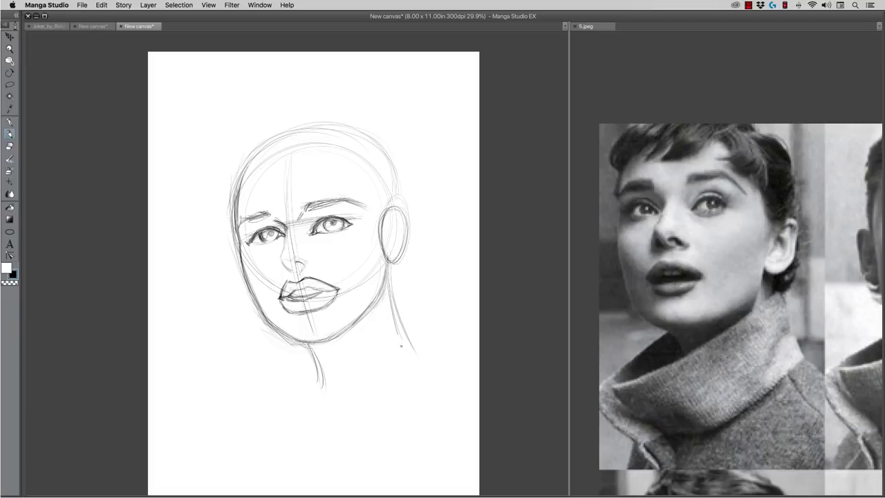
pyautogui.moveTo(390, 300); pyautogui.dragTo(406, 356)
# - Close the 5.jpeg reference photo so the drawing canvas fills the workspace
pyautogui.moveTo(568, 45); pyautogui.dragTo(881, 71)
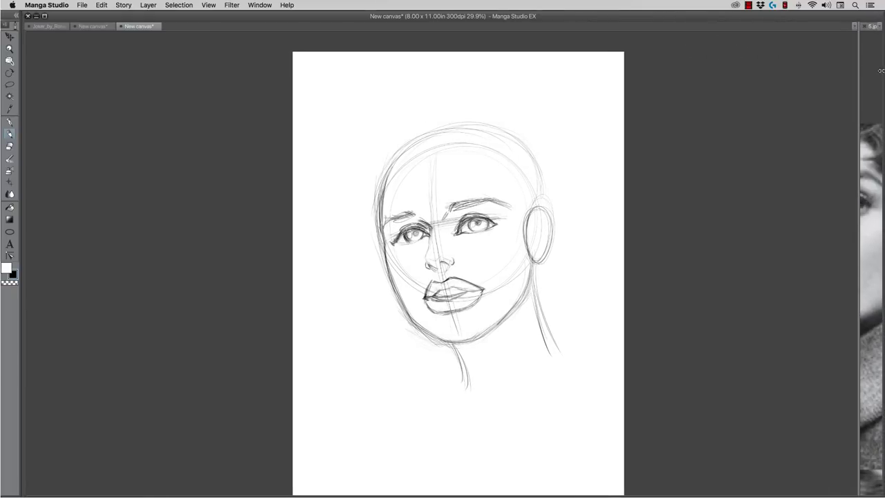
pyautogui.click(865, 27)
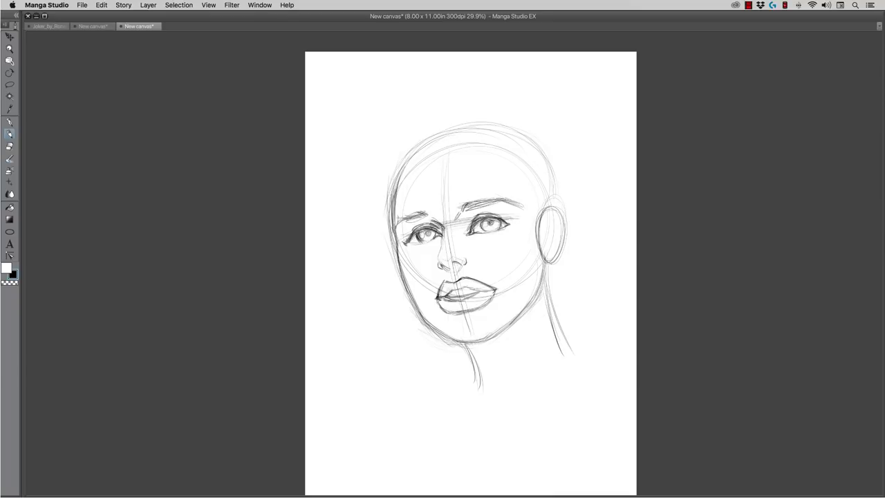
pyautogui.hotkey('shift', 'Tab')
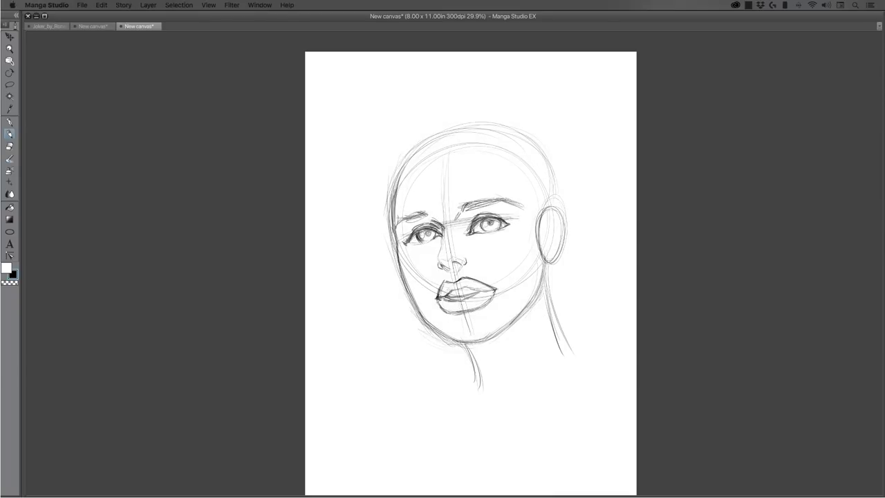
# - Transform the whole sketch to enlarge and slightly tilt it, and apply the change
pyautogui.press('super+t')
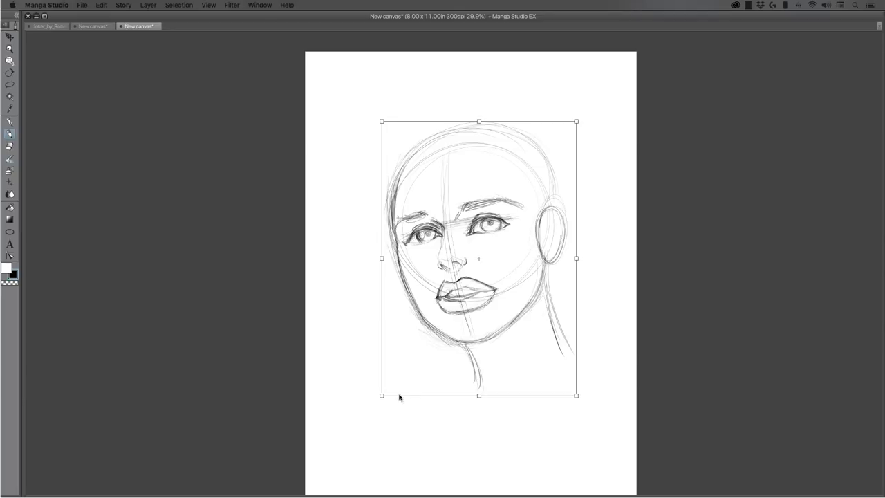
pyautogui.moveTo(381, 393)
pyautogui.mouseDown()
pyautogui.moveTo(304, 375)
pyautogui.moveTo(302, 361)
pyautogui.moveTo(307, 381)
pyautogui.moveTo(304, 328)
pyautogui.mouseUp()
pyautogui.press('Return')
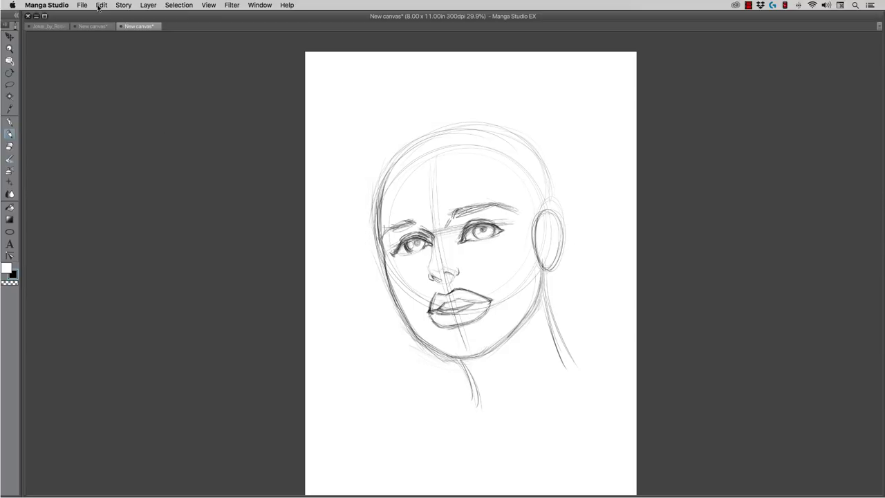
# - Flip the sketch horizontally and apply the transformation
pyautogui.click(101, 5)
pyautogui.moveTo(116, 164)
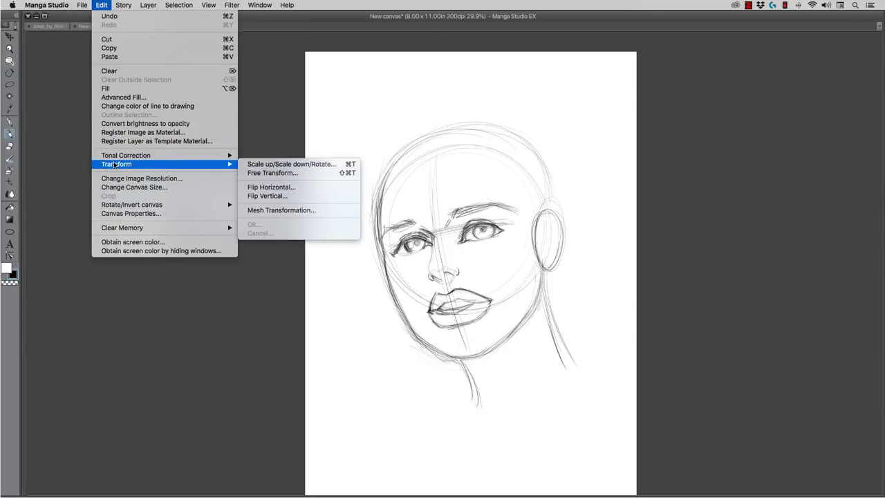
pyautogui.click(251, 188)
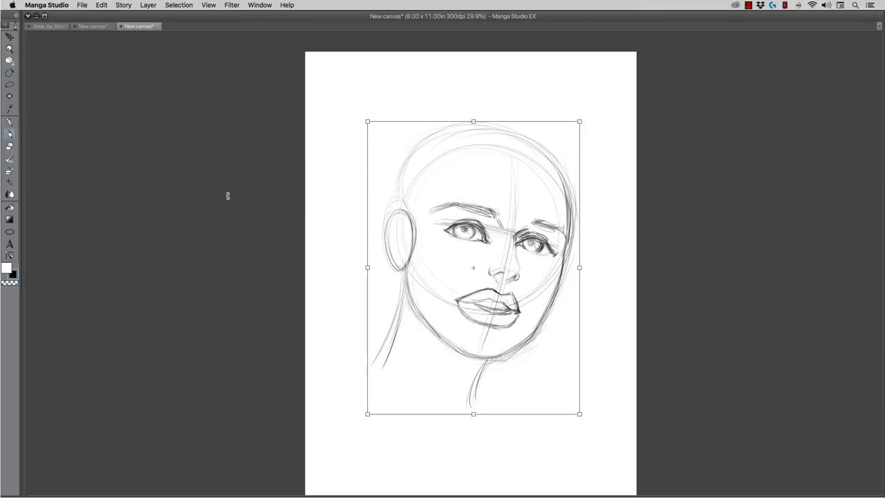
pyautogui.press('Return')
# - Lighten the entire sketch to a faint underdrawing with a large soft eraser
pyautogui.press('e')
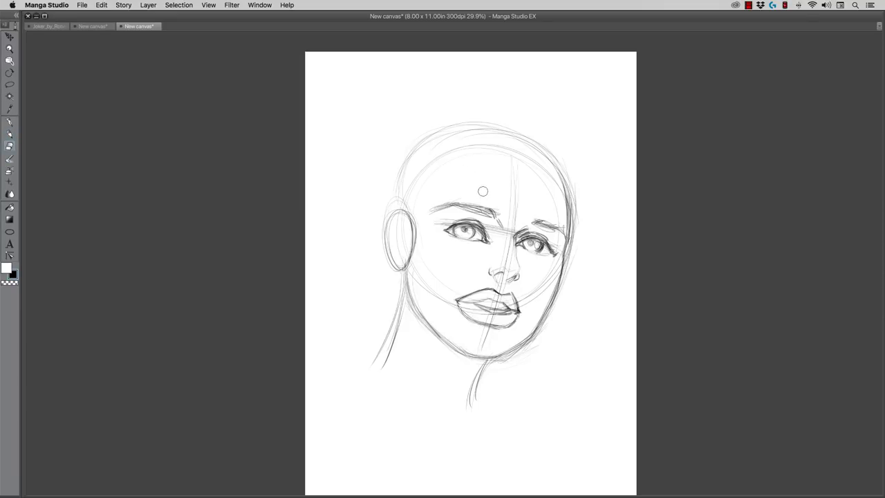
pyautogui.moveTo(453, 222)
pyautogui.mouseDown()
pyautogui.moveTo(429, 277)
pyautogui.moveTo(457, 219)
pyautogui.mouseUp()
pyautogui.moveTo(486, 271)
pyautogui.mouseDown()
pyautogui.moveTo(577, 221)
pyautogui.moveTo(521, 333)
pyautogui.moveTo(424, 173)
pyautogui.moveTo(438, 356)
pyautogui.moveTo(354, 260)
pyautogui.moveTo(398, 202)
pyautogui.moveTo(527, 234)
pyautogui.moveTo(558, 303)
pyautogui.moveTo(589, 228)
pyautogui.moveTo(490, 448)
pyautogui.moveTo(400, 216)
pyautogui.moveTo(444, 241)
pyautogui.moveTo(416, 161)
pyautogui.moveTo(508, 133)
pyautogui.moveTo(577, 331)
pyautogui.moveTo(445, 416)
pyautogui.moveTo(383, 208)
pyautogui.moveTo(423, 281)
pyautogui.moveTo(386, 161)
pyautogui.moveTo(388, 137)
pyautogui.mouseUp()
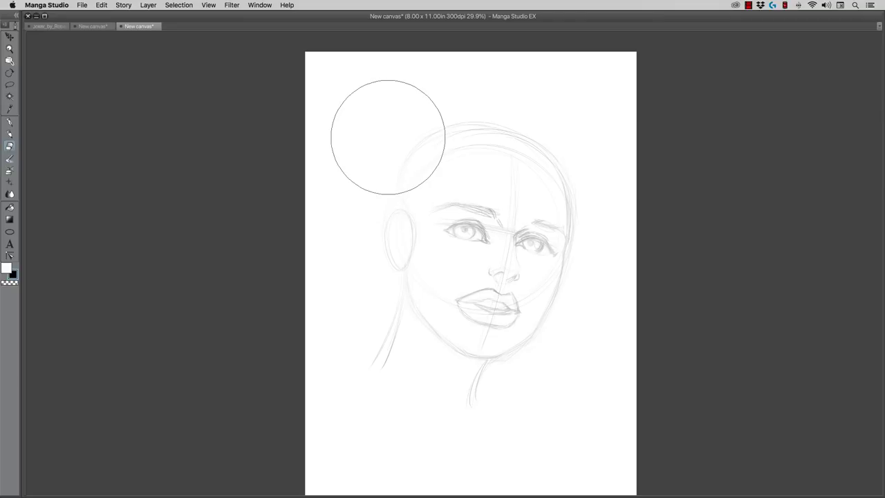
# - Trace a clean dark contour over the faint head, from the cranium down the far cheek and around the chin and jaw
pyautogui.press('p')
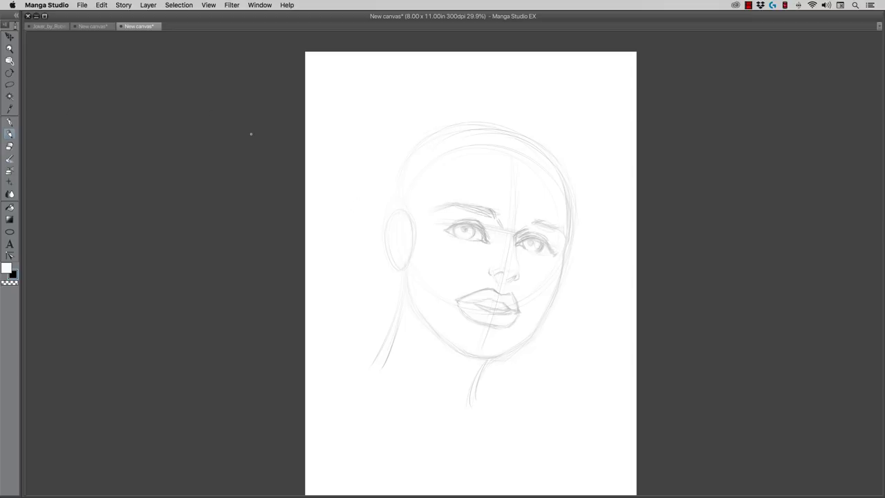
pyautogui.click(10, 49)
pyautogui.click(439, 227)
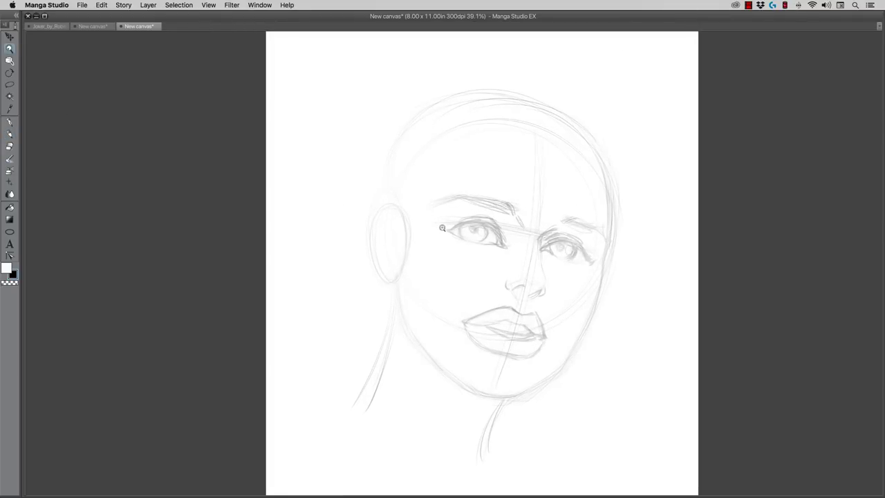
pyautogui.press('p')
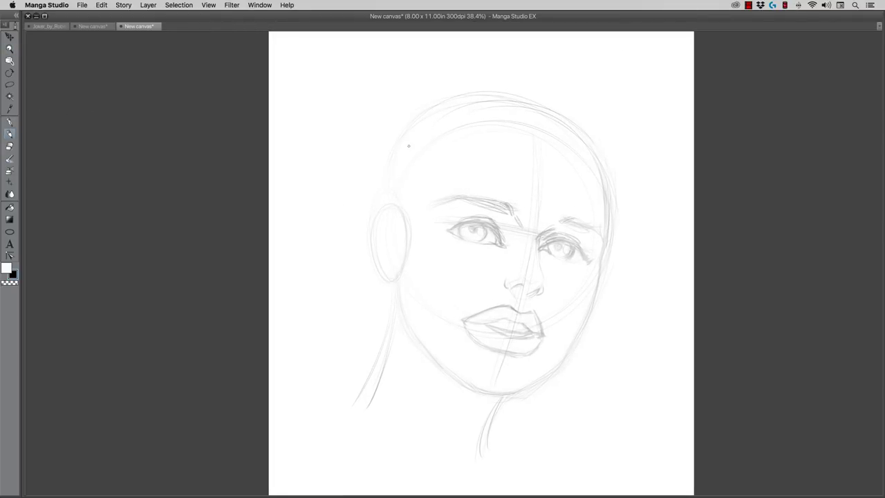
pyautogui.moveTo(392, 201)
pyautogui.mouseDown()
pyautogui.moveTo(442, 107)
pyautogui.moveTo(471, 120)
pyautogui.moveTo(437, 112)
pyautogui.moveTo(579, 133)
pyautogui.mouseUp()
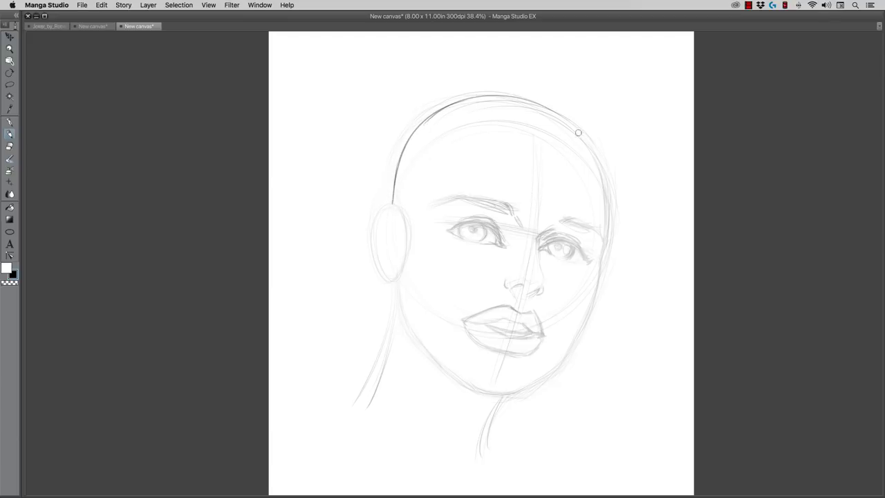
pyautogui.moveTo(512, 99)
pyautogui.mouseDown()
pyautogui.moveTo(603, 176)
pyautogui.moveTo(605, 240)
pyautogui.mouseUp()
pyautogui.moveTo(606, 197); pyautogui.dragTo(605, 240)
pyautogui.moveTo(606, 184)
pyautogui.mouseDown()
pyautogui.moveTo(592, 291)
pyautogui.moveTo(597, 265)
pyautogui.moveTo(582, 318)
pyautogui.moveTo(549, 374)
pyautogui.moveTo(529, 386)
pyautogui.mouseUp()
pyautogui.moveTo(561, 361); pyautogui.dragTo(514, 394)
pyautogui.moveTo(399, 283)
pyautogui.mouseDown()
pyautogui.moveTo(409, 322)
pyautogui.moveTo(403, 313)
pyautogui.moveTo(402, 305)
pyautogui.moveTo(421, 339)
pyautogui.moveTo(404, 313)
pyautogui.moveTo(477, 386)
pyautogui.moveTo(414, 333)
pyautogui.moveTo(481, 391)
pyautogui.mouseUp()
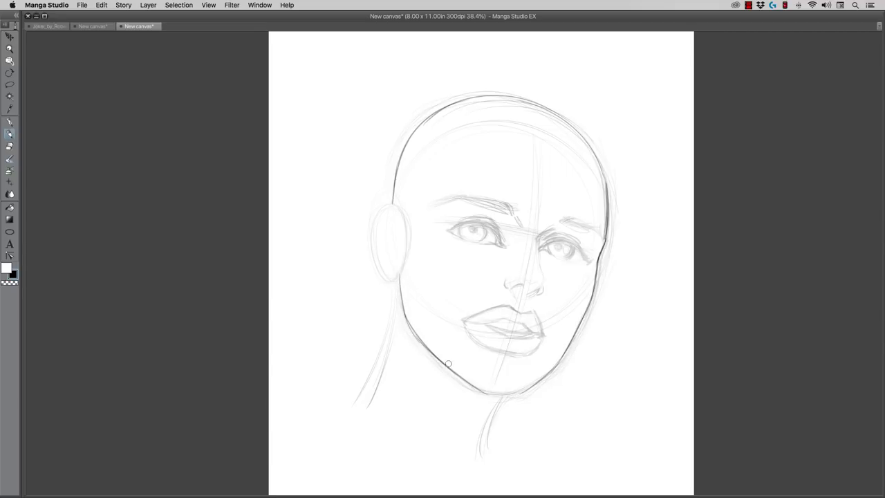
pyautogui.moveTo(448, 363)
pyautogui.mouseDown()
pyautogui.moveTo(489, 396)
pyautogui.moveTo(542, 379)
pyautogui.moveTo(500, 396)
pyautogui.moveTo(471, 388)
pyautogui.moveTo(477, 392)
pyautogui.moveTo(419, 349)
pyautogui.moveTo(404, 321)
pyautogui.moveTo(478, 391)
pyautogui.moveTo(502, 396)
pyautogui.moveTo(486, 391)
pyautogui.moveTo(501, 395)
pyautogui.moveTo(559, 361)
pyautogui.moveTo(594, 269)
pyautogui.moveTo(579, 319)
pyautogui.mouseUp()
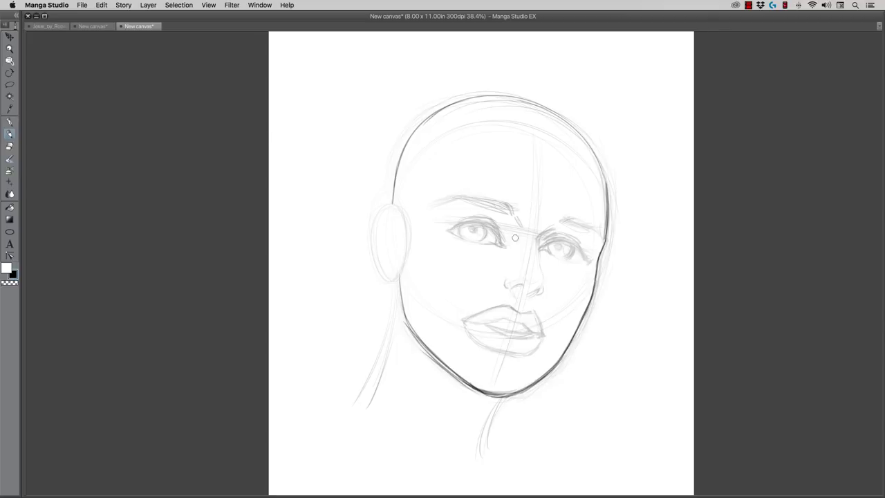
# - Redraw the nose bridge and nostrils in dark lines and erase the construction lines around the nose
pyautogui.moveTo(543, 231)
pyautogui.mouseDown()
pyautogui.moveTo(553, 224)
pyautogui.moveTo(536, 244)
pyautogui.moveTo(542, 284)
pyautogui.moveTo(528, 295)
pyautogui.moveTo(505, 283)
pyautogui.moveTo(542, 290)
pyautogui.mouseUp()
pyautogui.press('b')
pyautogui.press('[')
pyautogui.press('[')
pyautogui.press('[')
pyautogui.press('[')
pyautogui.press('[')
pyautogui.press('[')
pyautogui.press('[')
pyautogui.press('[')
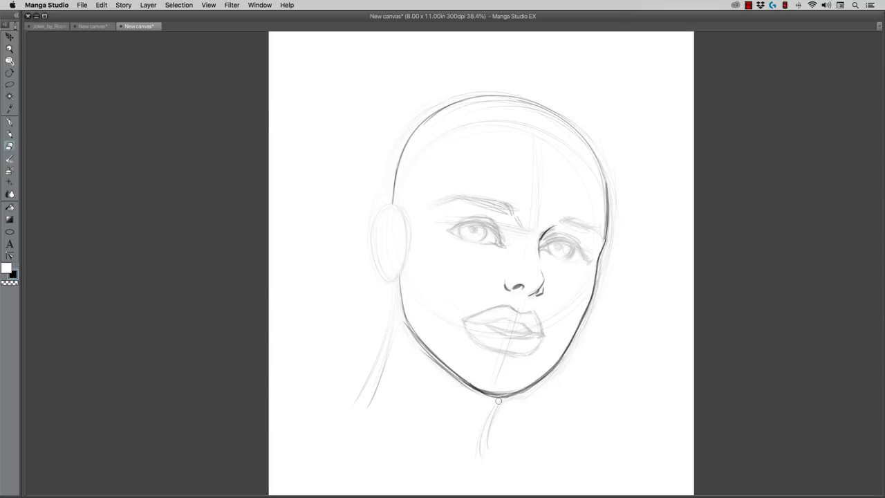
# - Redraw both neck lines in dark, layered pencil strokes below the ear and the chin
pyautogui.click(9, 135)
pyautogui.moveTo(499, 397); pyautogui.dragTo(473, 457)
pyautogui.moveTo(398, 283); pyautogui.dragTo(367, 396)
pyautogui.moveTo(397, 305); pyautogui.dragTo(361, 407)
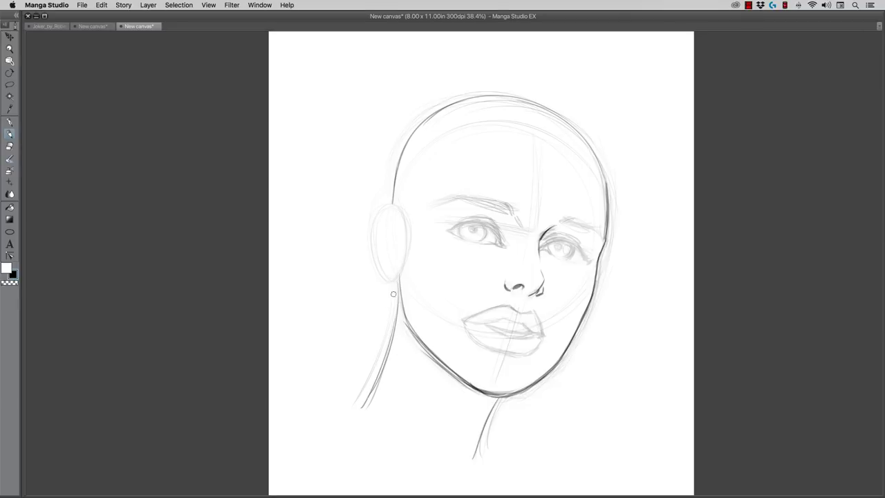
pyautogui.moveTo(398, 283)
pyautogui.mouseDown()
pyautogui.moveTo(382, 370)
pyautogui.moveTo(361, 414)
pyautogui.mouseUp()
pyautogui.moveTo(498, 395); pyautogui.dragTo(468, 460)
pyautogui.moveTo(490, 410); pyautogui.dragTo(467, 467)
pyautogui.moveTo(386, 349); pyautogui.dragTo(360, 411)
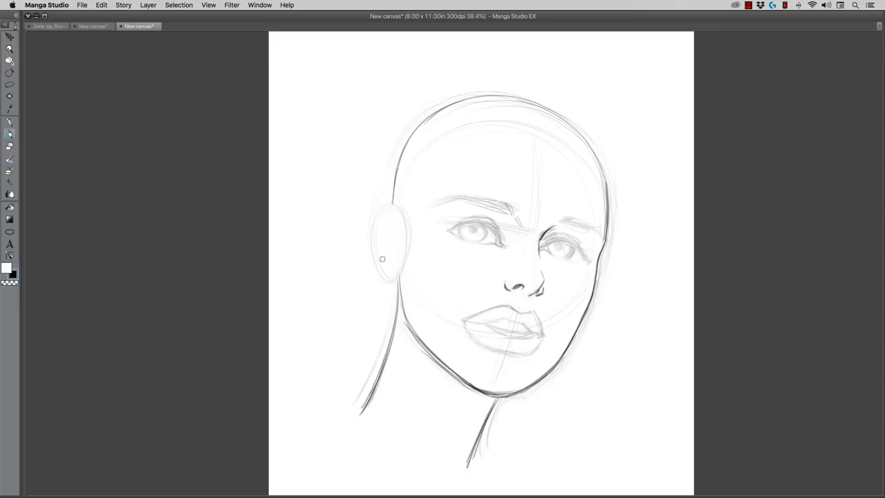
# - Redraw the upper lip's outline in dark pencil, from the near mouth corner over the cupid's bow to the far corner
pyautogui.click(10, 48)
pyautogui.click(378, 229)
pyautogui.moveTo(364, 346); pyautogui.dragTo(386, 336)
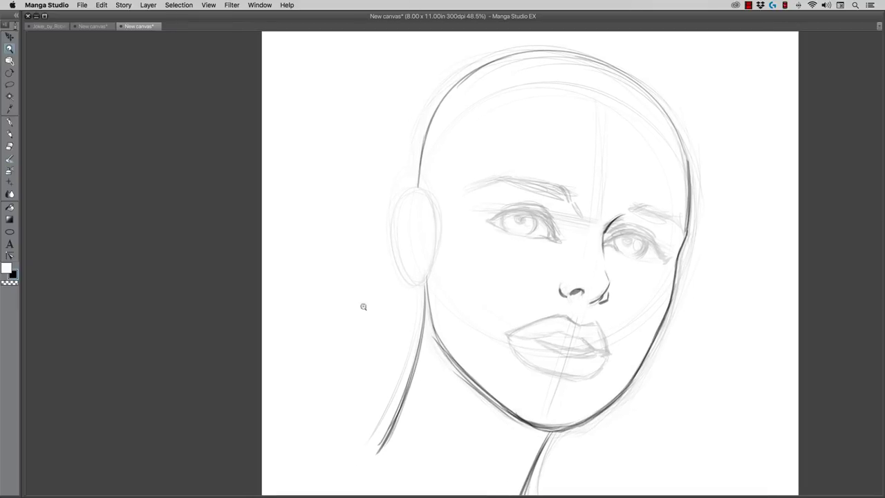
pyautogui.click(9, 135)
pyautogui.moveTo(593, 322)
pyautogui.mouseDown()
pyautogui.moveTo(568, 317)
pyautogui.moveTo(508, 333)
pyautogui.moveTo(584, 337)
pyautogui.moveTo(594, 348)
pyautogui.mouseUp()
pyautogui.moveTo(594, 325); pyautogui.dragTo(605, 349)
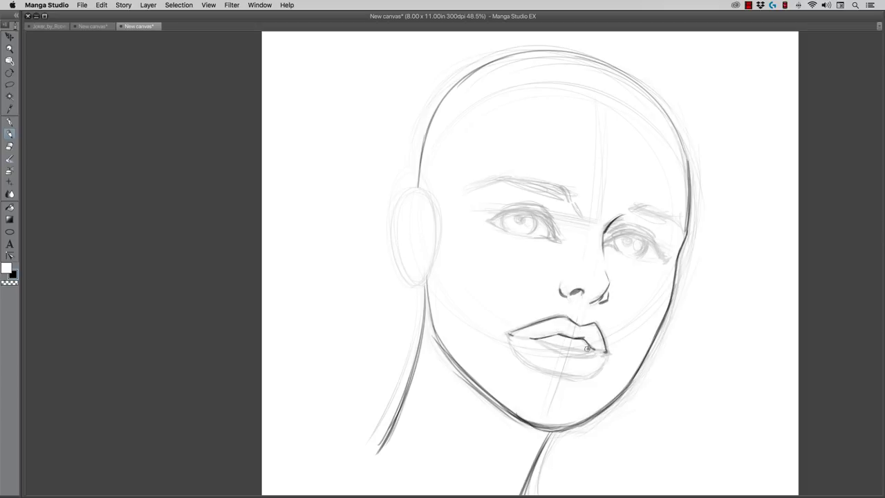
# - Darken the mouth opening between the lips and redraw the full lower lip contour
pyautogui.moveTo(592, 349); pyautogui.dragTo(572, 352)
pyautogui.moveTo(539, 339); pyautogui.dragTo(557, 347)
pyautogui.moveTo(509, 335); pyautogui.dragTo(543, 369)
pyautogui.moveTo(604, 357)
pyautogui.mouseDown()
pyautogui.moveTo(595, 369)
pyautogui.moveTo(559, 372)
pyautogui.mouseUp()
pyautogui.moveTo(541, 370); pyautogui.dragTo(576, 377)
pyautogui.moveTo(598, 349); pyautogui.dragTo(565, 353)
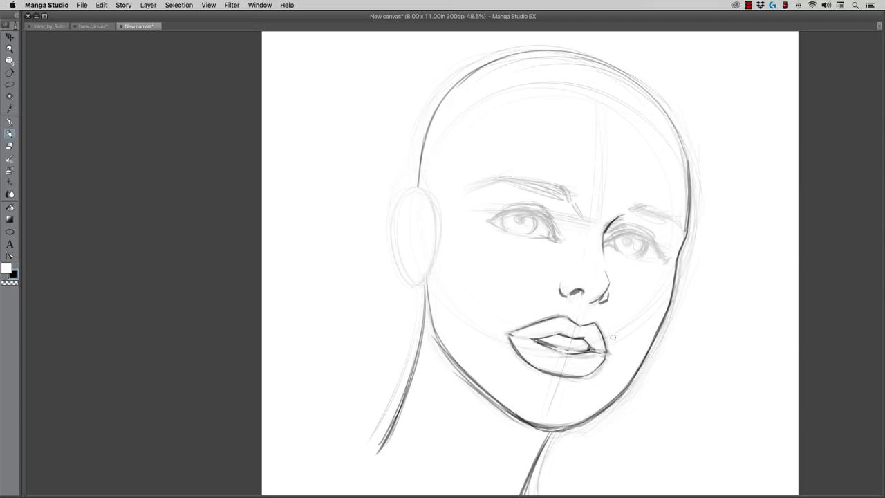
pyautogui.moveTo(574, 318); pyautogui.dragTo(577, 308)
pyautogui.press('super+z')
pyautogui.moveTo(491, 229); pyautogui.dragTo(604, 257)
pyautogui.press('super+z')
pyautogui.moveTo(465, 226); pyautogui.dragTo(667, 279)
pyautogui.press('super+z')
pyautogui.moveTo(471, 225); pyautogui.dragTo(667, 276)
pyautogui.press('super+z')
pyautogui.moveTo(473, 225)
pyautogui.mouseDown()
pyautogui.moveTo(567, 244)
pyautogui.moveTo(702, 289)
pyautogui.mouseUp()
pyautogui.press('super+z')
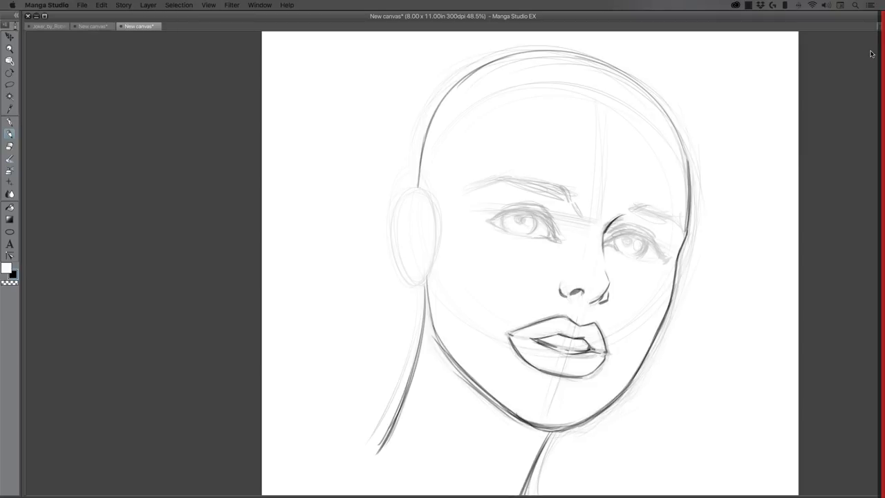
# - Add a new layer above Layer 2 Copy and draw a slanted straight guideline on it through the mouth corners
pyautogui.press('Tab')
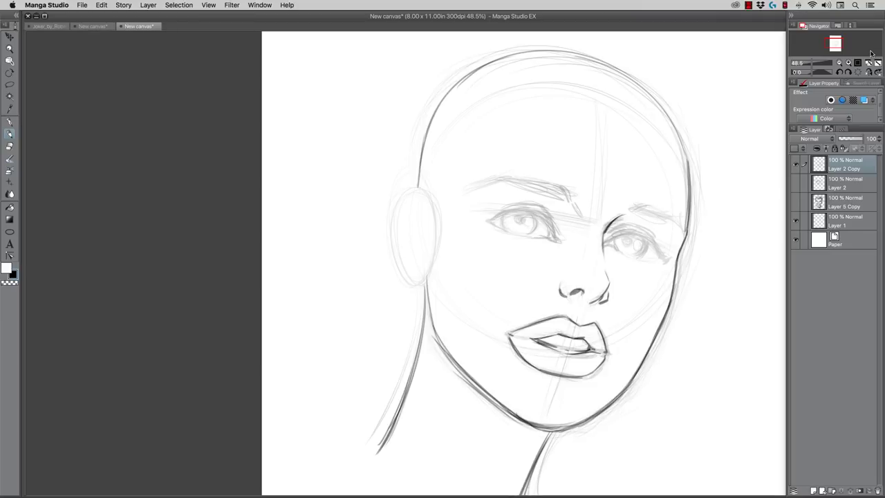
pyautogui.click(794, 164)
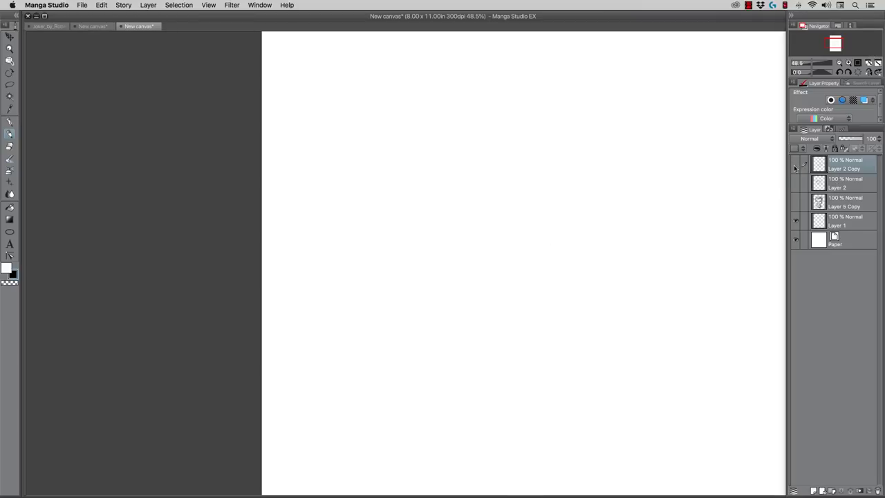
pyautogui.click(813, 490)
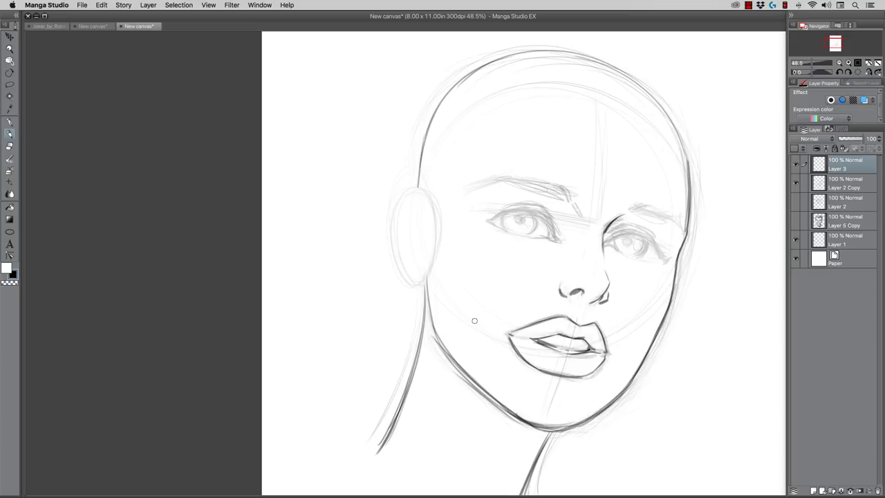
pyautogui.moveTo(474, 320); pyautogui.dragTo(668, 376)
# - Shift and slightly rotate the guideline to match the mouth's angle, and move it up beneath both eyes to compare their alignment
pyautogui.click(9, 39)
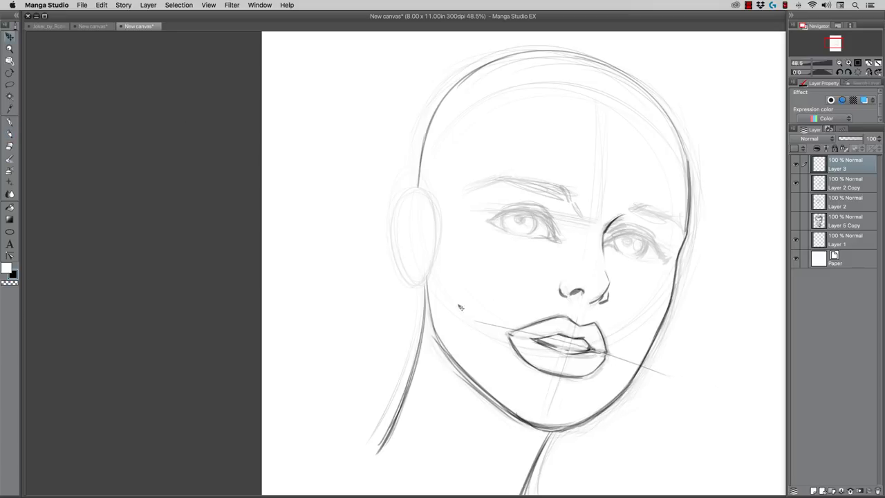
pyautogui.moveTo(479, 323)
pyautogui.mouseDown()
pyautogui.moveTo(498, 283)
pyautogui.moveTo(478, 324)
pyautogui.moveTo(495, 226)
pyautogui.moveTo(471, 325)
pyautogui.mouseUp()
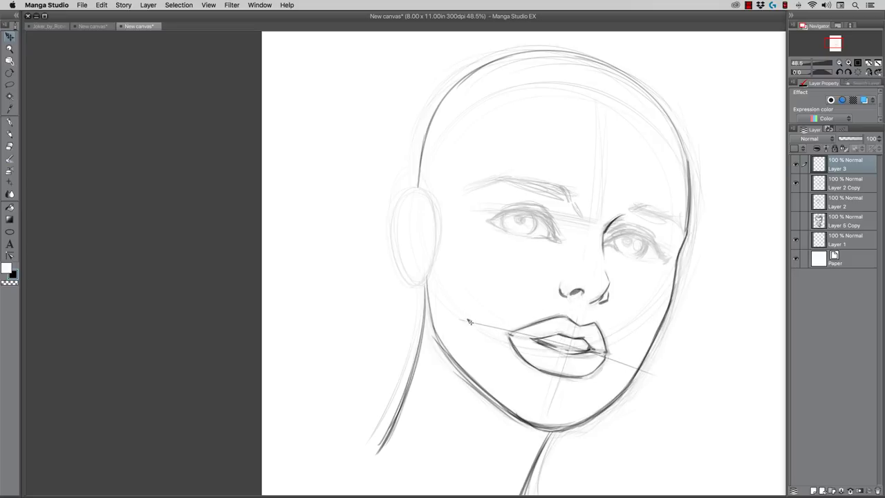
pyautogui.press('super+t')
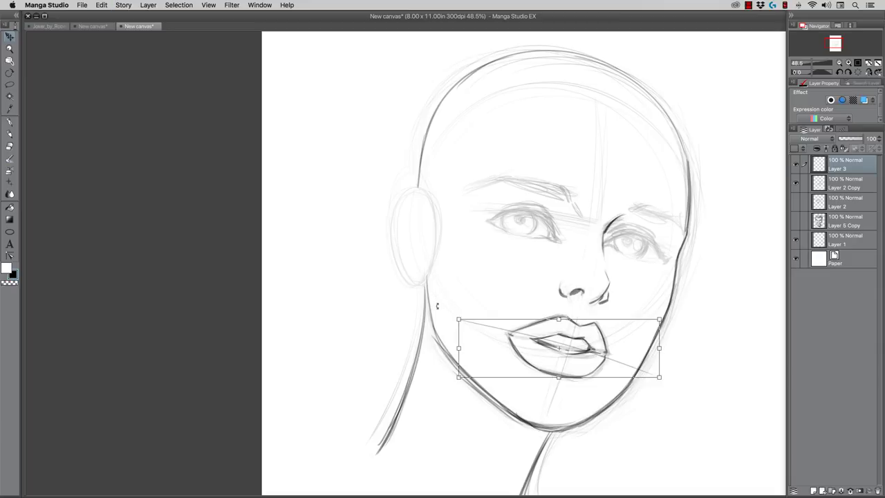
pyautogui.moveTo(436, 306); pyautogui.dragTo(437, 310)
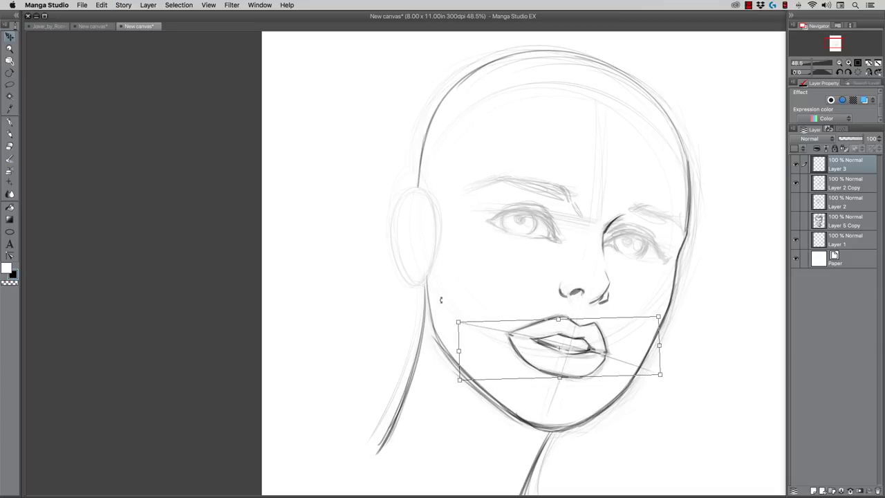
pyautogui.press('Return')
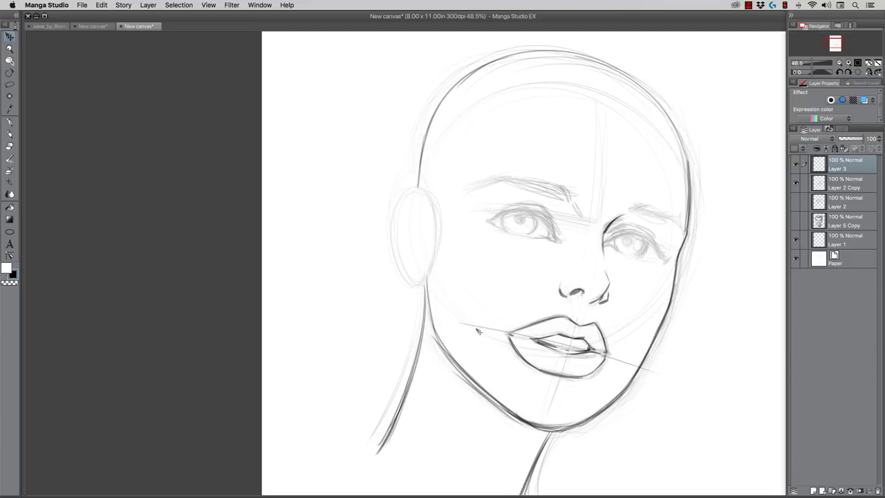
pyautogui.moveTo(477, 330); pyautogui.dragTo(498, 229)
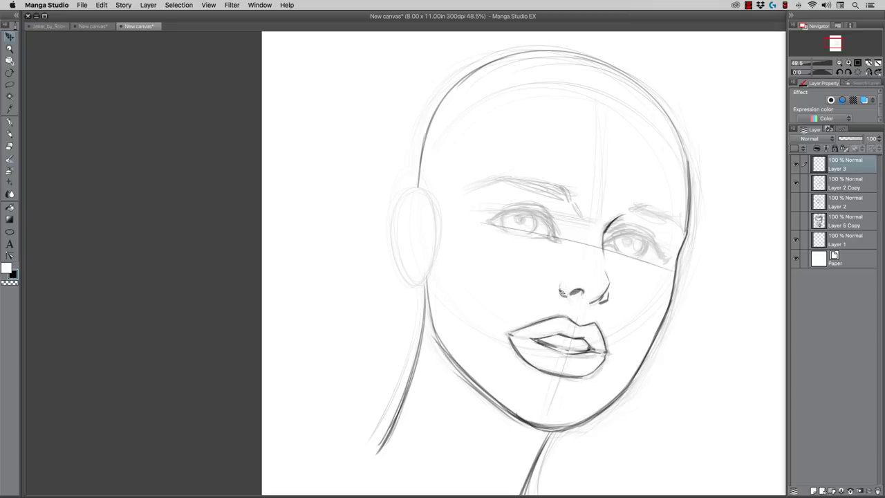
# - Lasso the near eye and its eyebrow on Layer 2 Copy, nudge them slightly upward, and clear the selection
pyautogui.click(841, 187)
pyautogui.click(9, 84)
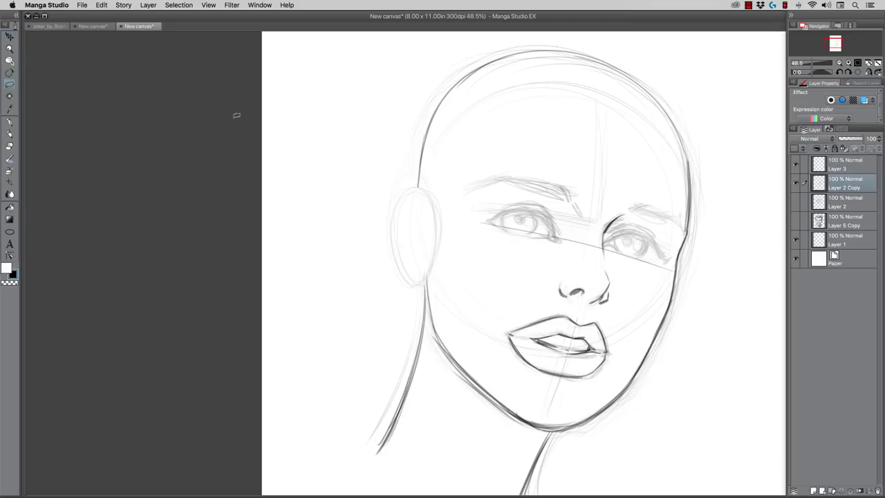
pyautogui.moveTo(482, 236)
pyautogui.mouseDown()
pyautogui.moveTo(465, 218)
pyautogui.moveTo(483, 160)
pyautogui.moveTo(587, 181)
pyautogui.moveTo(535, 268)
pyautogui.moveTo(489, 220)
pyautogui.mouseUp()
pyautogui.press('k')
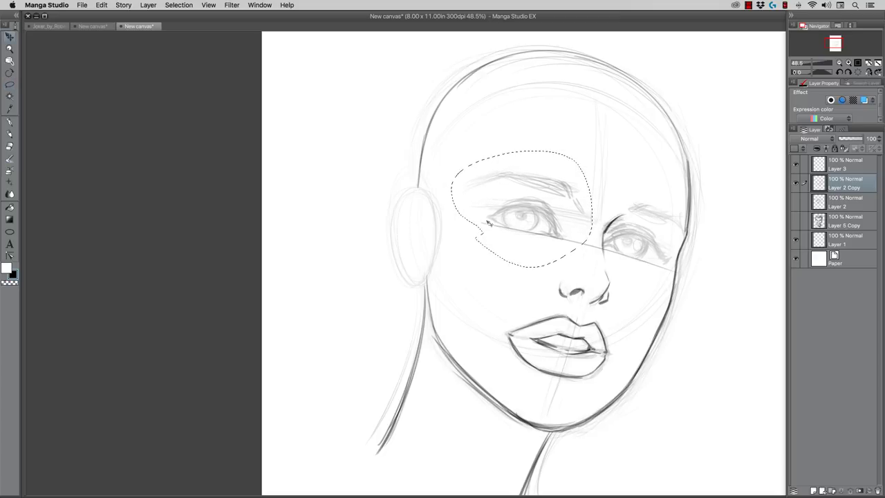
pyautogui.press('super+d')
# - Move the Layer 3 guideline back to the mouth and rotate the lassoed lips on Layer 2 Copy slightly to match it
pyautogui.click(837, 168)
pyautogui.moveTo(495, 246); pyautogui.dragTo(468, 338)
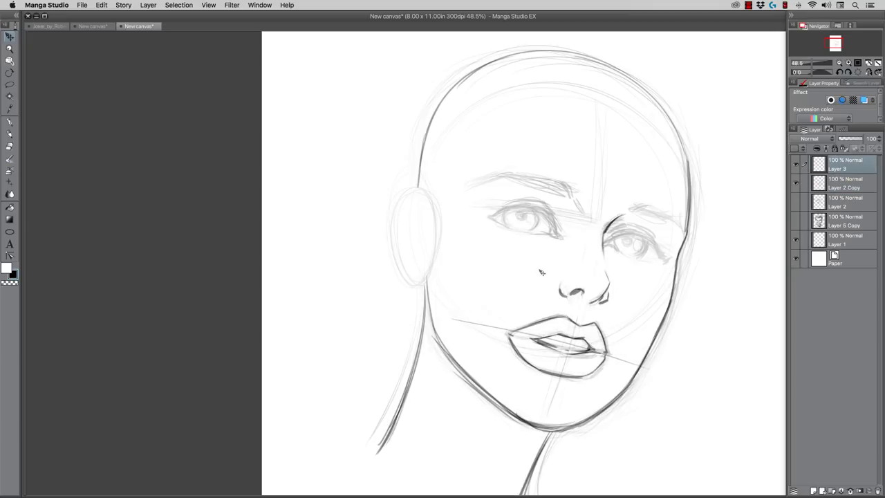
pyautogui.click(805, 185)
pyautogui.click(10, 84)
pyautogui.moveTo(510, 370)
pyautogui.mouseDown()
pyautogui.moveTo(498, 343)
pyautogui.moveTo(525, 311)
pyautogui.moveTo(574, 307)
pyautogui.moveTo(617, 328)
pyautogui.moveTo(564, 392)
pyautogui.moveTo(474, 347)
pyautogui.mouseUp()
pyautogui.hotkey('ctrl', 't')
pyautogui.press('Return')
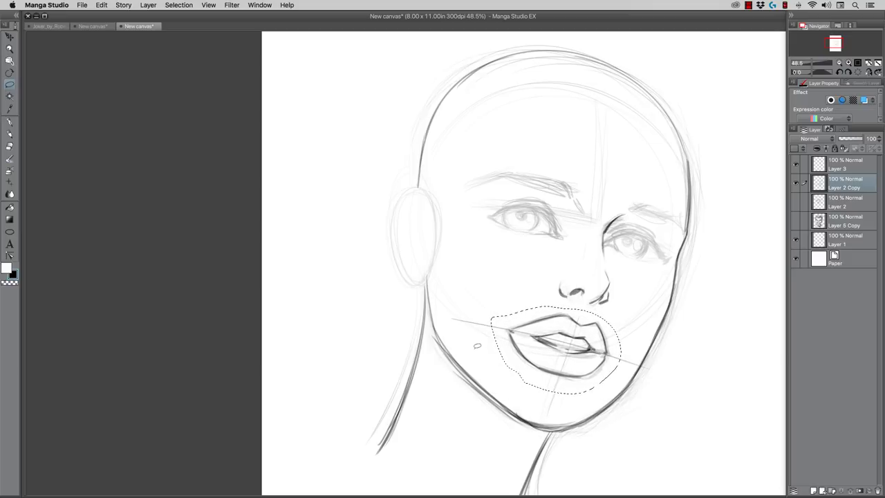
pyautogui.hotkey('ctrl', 'd')
pyautogui.click(815, 168)
pyautogui.moveTo(477, 327)
pyautogui.mouseDown()
pyautogui.moveTo(503, 234)
pyautogui.moveTo(484, 256)
pyautogui.mouseUp()
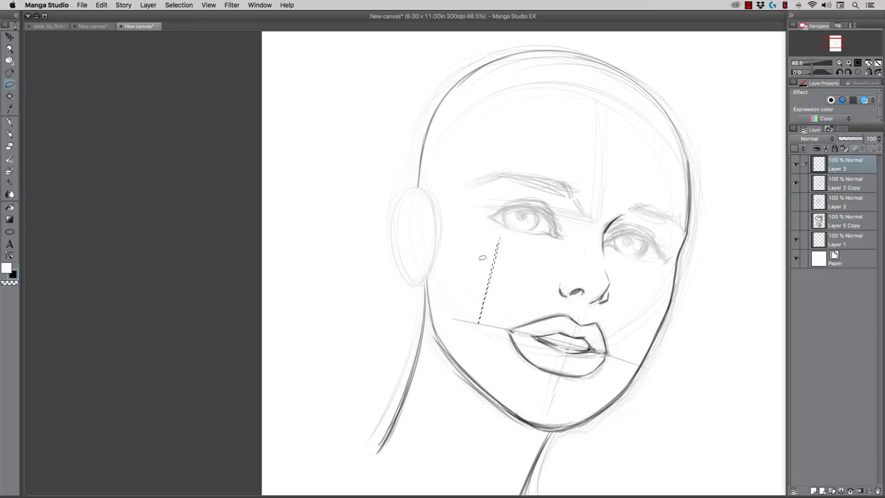
pyautogui.press('Delete')
pyautogui.hotkey('ctrl', 'd')
pyautogui.click(796, 165)
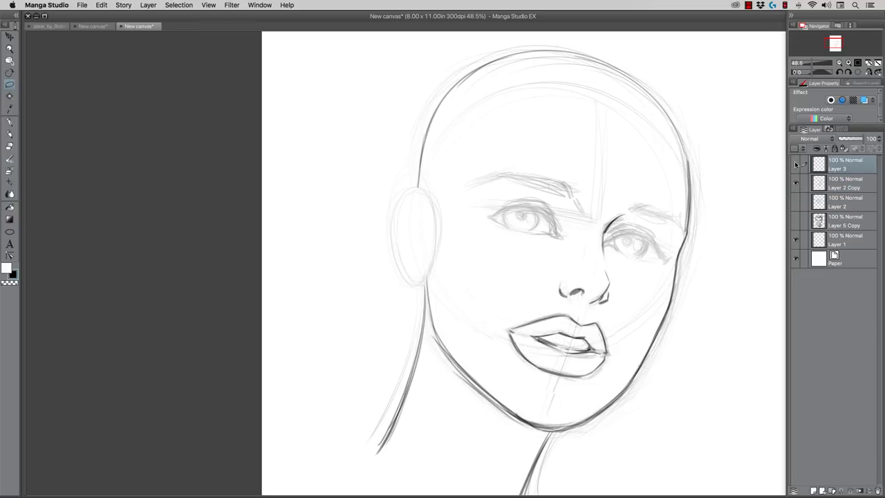
pyautogui.click(796, 165)
# - Move the slanted guideline back up beneath the eyes and make Layer 2 Copy the active layer
pyautogui.click(10, 36)
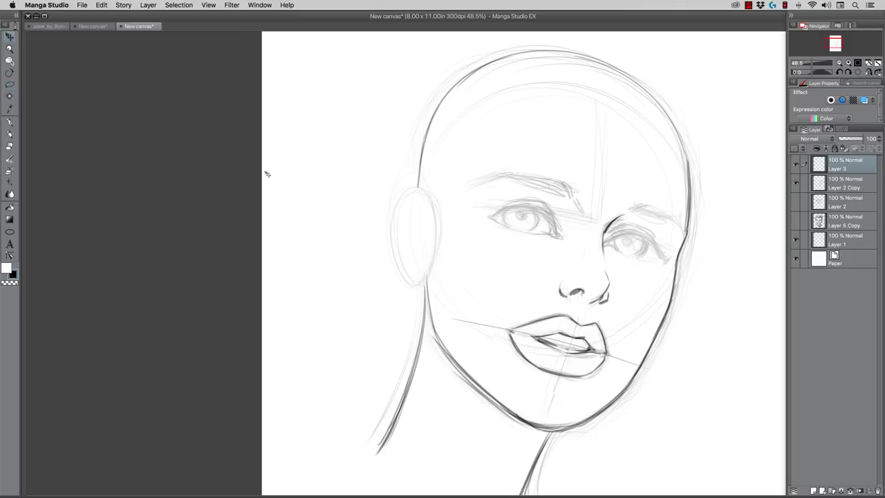
pyautogui.moveTo(481, 317); pyautogui.dragTo(511, 231)
pyautogui.click(840, 183)
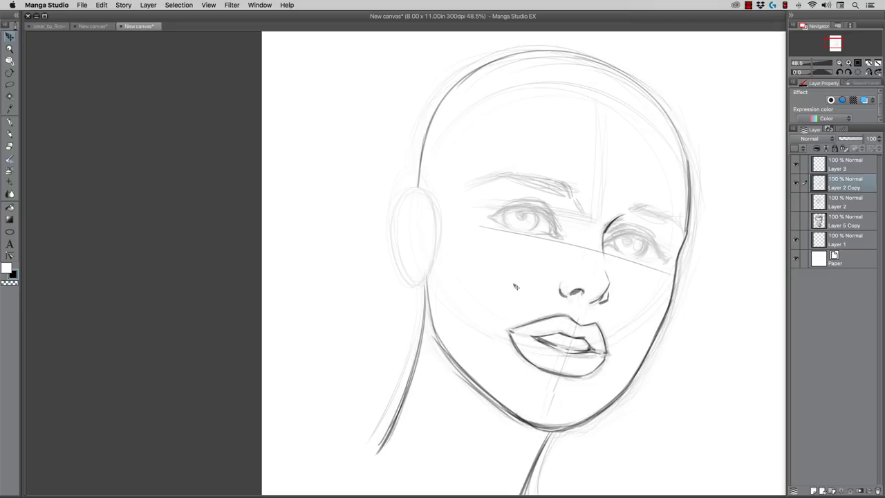
# - Redraw the near eye's upper lid and inner corner in dark pencil, and define its iris and dark pupil
pyautogui.click(10, 134)
pyautogui.moveTo(541, 210)
pyautogui.mouseDown()
pyautogui.moveTo(560, 241)
pyautogui.moveTo(550, 229)
pyautogui.mouseUp()
pyautogui.moveTo(513, 206); pyautogui.dragTo(498, 213)
pyautogui.moveTo(509, 207); pyautogui.dragTo(547, 215)
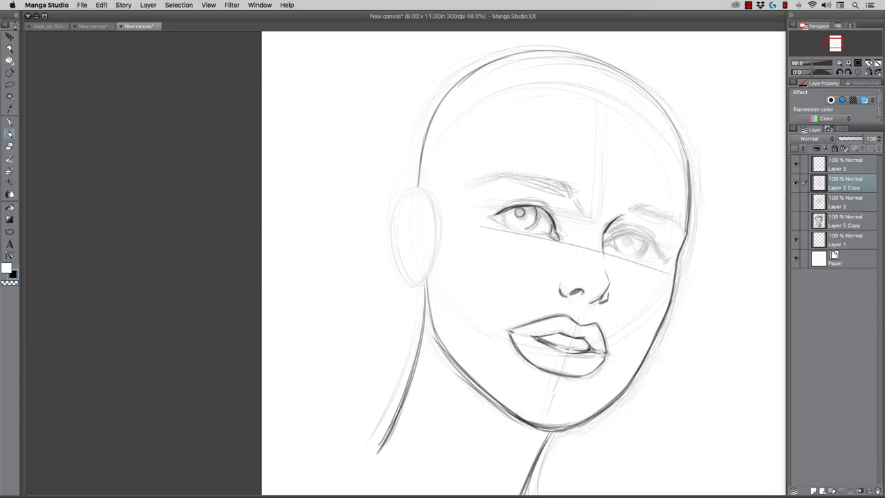
pyautogui.moveTo(533, 207); pyautogui.dragTo(531, 226)
pyautogui.moveTo(509, 223); pyautogui.dragTo(505, 220)
pyautogui.moveTo(505, 209); pyautogui.dragTo(499, 211)
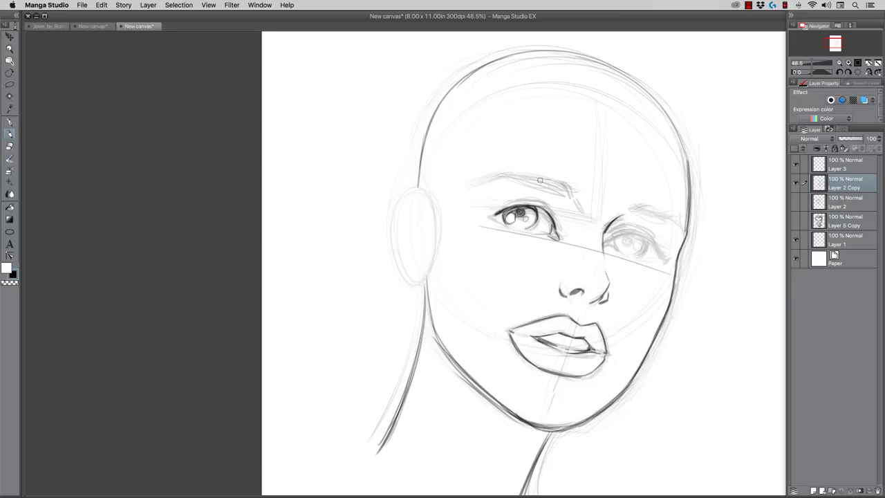
# - Thicken the near eye's upper lid into a heavy winged line and add curved upper lashes
pyautogui.moveTo(534, 206); pyautogui.dragTo(553, 226)
pyautogui.moveTo(488, 215)
pyautogui.mouseDown()
pyautogui.moveTo(482, 210)
pyautogui.moveTo(543, 205)
pyautogui.moveTo(535, 202)
pyautogui.mouseUp()
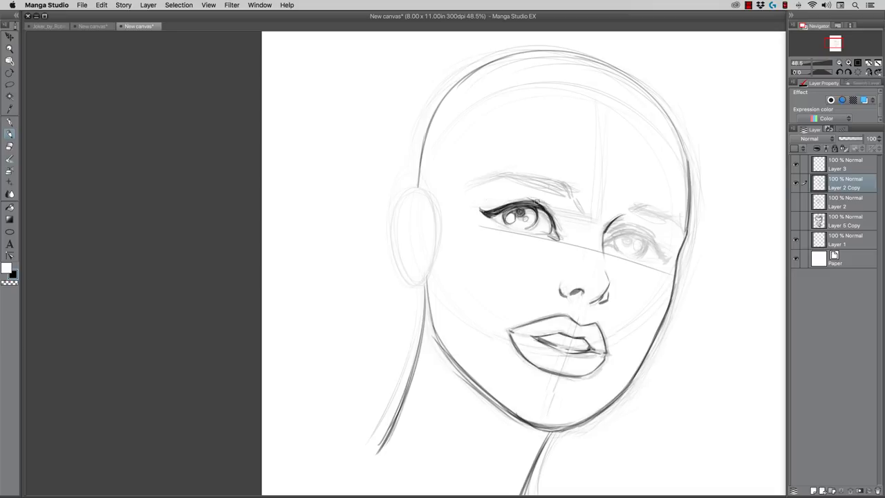
pyautogui.moveTo(529, 201)
pyautogui.mouseDown()
pyautogui.moveTo(520, 188)
pyautogui.moveTo(522, 199)
pyautogui.moveTo(507, 205)
pyautogui.mouseUp()
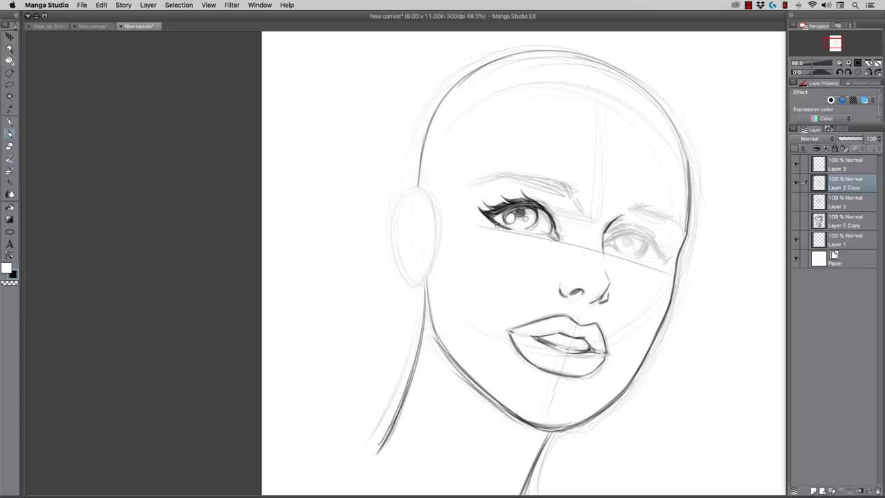
# - Darken the near eye's lower lid and add short lower lashes at its outer corner
pyautogui.moveTo(497, 226); pyautogui.dragTo(522, 232)
pyautogui.moveTo(486, 221)
pyautogui.mouseDown()
pyautogui.moveTo(502, 228)
pyautogui.moveTo(488, 222)
pyautogui.mouseUp()
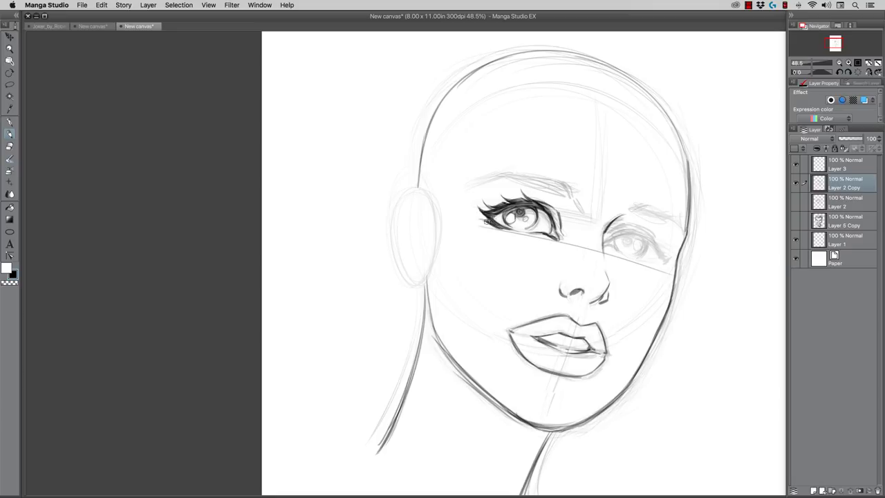
pyautogui.moveTo(499, 228); pyautogui.dragTo(520, 234)
# - Sketch a pointed mask opening around the near eye, arching over the lid to the nose bridge and dipping below the eye
pyautogui.moveTo(462, 205); pyautogui.dragTo(545, 181)
pyautogui.moveTo(463, 203)
pyautogui.mouseDown()
pyautogui.moveTo(529, 180)
pyautogui.moveTo(536, 198)
pyautogui.moveTo(553, 191)
pyautogui.moveTo(545, 182)
pyautogui.moveTo(600, 243)
pyautogui.mouseUp()
pyautogui.moveTo(553, 188); pyautogui.dragTo(591, 236)
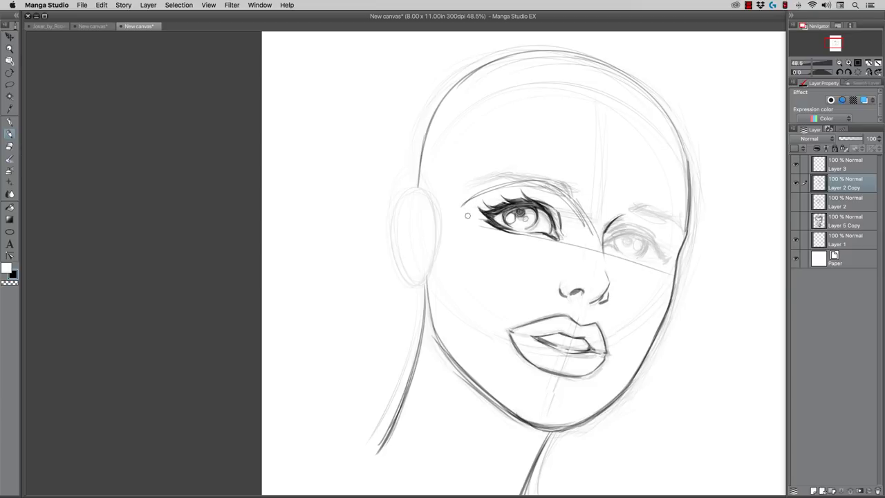
pyautogui.moveTo(461, 207); pyautogui.dragTo(509, 253)
pyautogui.moveTo(450, 210); pyautogui.dragTo(516, 252)
pyautogui.moveTo(580, 234); pyautogui.dragTo(518, 256)
pyautogui.moveTo(537, 184); pyautogui.dragTo(582, 220)
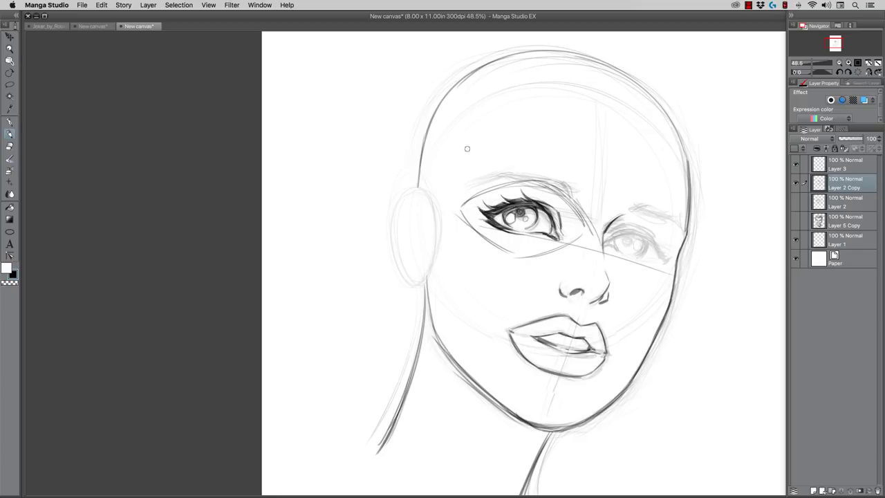
pyautogui.moveTo(469, 222); pyautogui.dragTo(523, 257)
pyautogui.moveTo(462, 206)
pyautogui.mouseDown()
pyautogui.moveTo(525, 179)
pyautogui.moveTo(579, 211)
pyautogui.mouseUp()
# - Sketch a peaked mask ridge above the near brow and a long side edge running down the cheek to the jaw
pyautogui.moveTo(524, 148); pyautogui.dragTo(585, 185)
pyautogui.moveTo(525, 144)
pyautogui.mouseDown()
pyautogui.moveTo(444, 197)
pyautogui.moveTo(456, 212)
pyautogui.moveTo(456, 305)
pyautogui.moveTo(457, 227)
pyautogui.moveTo(451, 345)
pyautogui.mouseUp()
pyautogui.moveTo(449, 291); pyautogui.dragTo(451, 354)
pyautogui.moveTo(448, 323); pyautogui.dragTo(447, 258)
pyautogui.moveTo(450, 297); pyautogui.dragTo(457, 208)
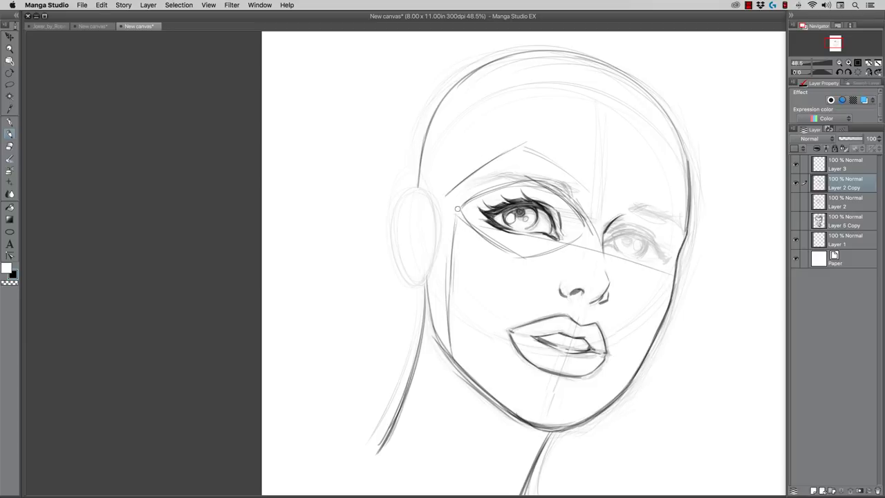
# - Draw a continuous contour from the back of the head down across the ear into the neck
pyautogui.moveTo(417, 176); pyautogui.dragTo(421, 291)
pyautogui.moveTo(417, 240); pyautogui.dragTo(420, 339)
pyautogui.moveTo(421, 283); pyautogui.dragTo(406, 390)
pyautogui.moveTo(415, 339); pyautogui.dragTo(403, 398)
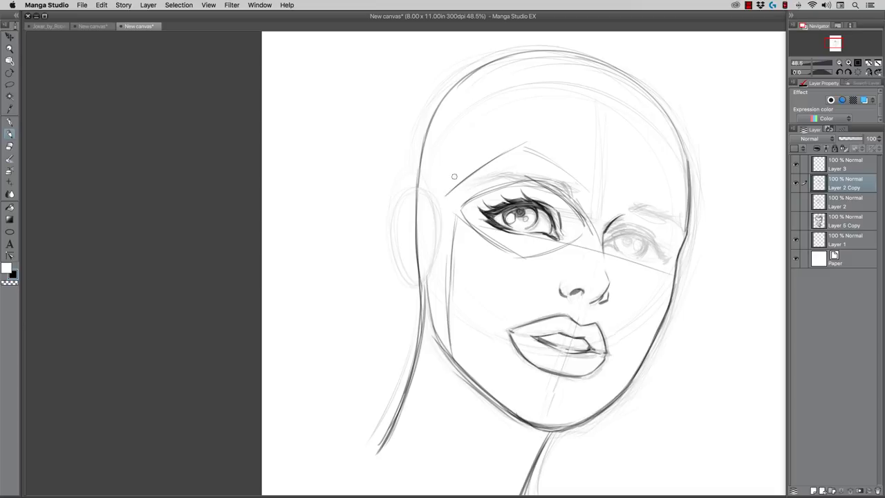
# - Sketch a second, higher mask ridge over the forehead, dipping above the nose and rising over the far brow
pyautogui.moveTo(483, 166)
pyautogui.mouseDown()
pyautogui.moveTo(455, 205)
pyautogui.moveTo(459, 182)
pyautogui.mouseUp()
pyautogui.moveTo(456, 214)
pyautogui.mouseDown()
pyautogui.moveTo(459, 177)
pyautogui.moveTo(454, 199)
pyautogui.mouseUp()
pyautogui.moveTo(461, 169); pyautogui.dragTo(454, 215)
pyautogui.moveTo(468, 153); pyautogui.dragTo(448, 195)
pyautogui.moveTo(462, 159)
pyautogui.mouseDown()
pyautogui.moveTo(525, 124)
pyautogui.moveTo(595, 169)
pyautogui.mouseUp()
pyautogui.moveTo(524, 122)
pyautogui.mouseDown()
pyautogui.moveTo(602, 174)
pyautogui.moveTo(656, 156)
pyautogui.mouseUp()
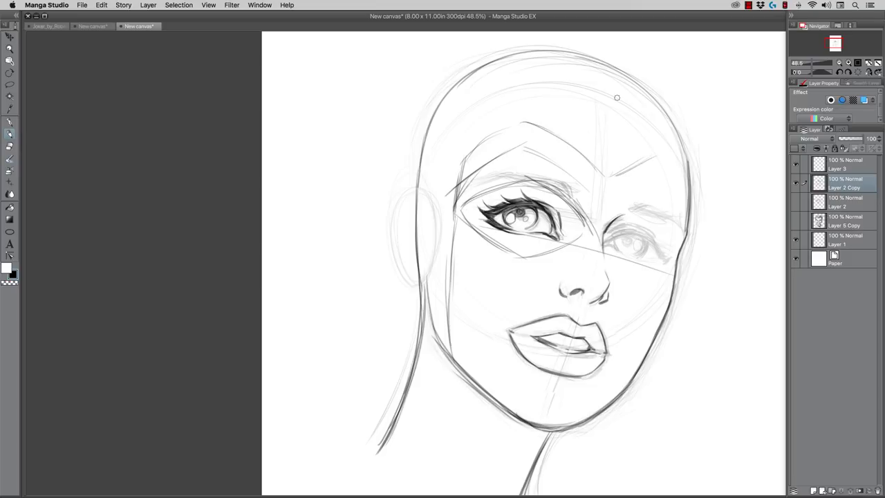
# - Reinforce the mask's temple edge and the lower peaked ridge running down to the nose bridge
pyautogui.moveTo(466, 156)
pyautogui.mouseDown()
pyautogui.moveTo(524, 117)
pyautogui.moveTo(457, 181)
pyautogui.moveTo(453, 210)
pyautogui.mouseUp()
pyautogui.moveTo(498, 161)
pyautogui.mouseDown()
pyautogui.moveTo(463, 186)
pyautogui.moveTo(528, 143)
pyautogui.moveTo(584, 190)
pyautogui.mouseUp()
pyautogui.moveTo(542, 153); pyautogui.dragTo(601, 206)
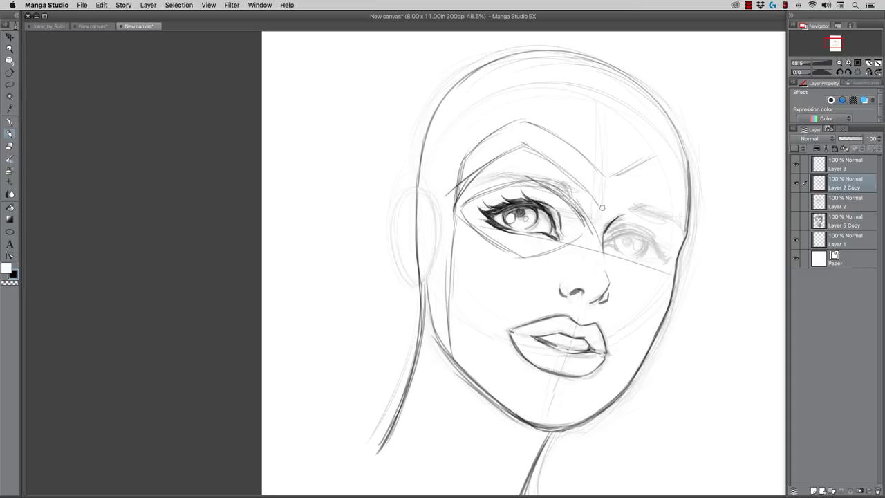
# - Firm up the lower edge of the near eye opening and erase the faint near eyebrow, ear and outer neck lines
pyautogui.moveTo(461, 208); pyautogui.dragTo(505, 255)
pyautogui.press('e')
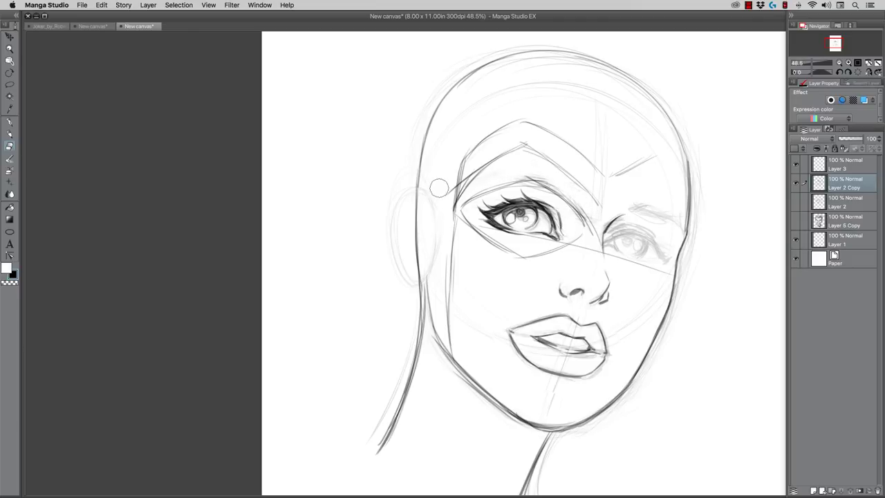
pyautogui.moveTo(438, 187)
pyautogui.mouseDown()
pyautogui.moveTo(392, 173)
pyautogui.moveTo(405, 303)
pyautogui.mouseUp()
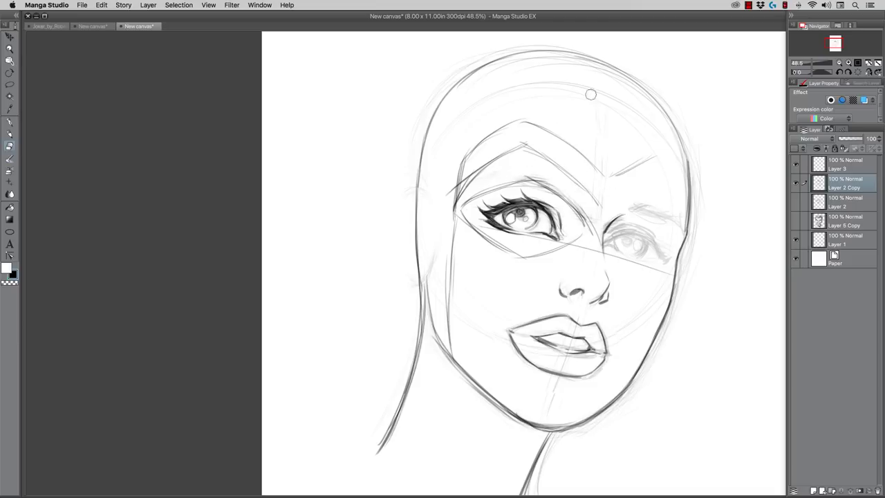
# - Darken the far eye's upper and lower lids and corners, and draw its iris and pupil over the faint sketch
pyautogui.click(10, 134)
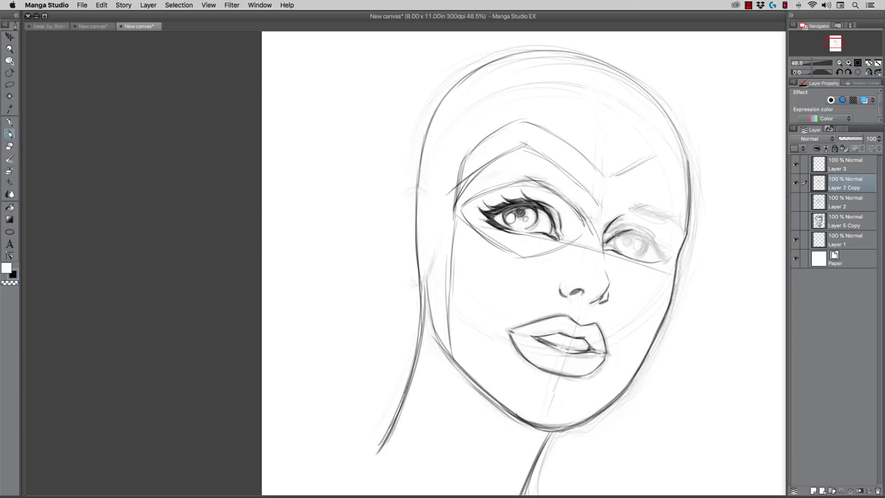
pyautogui.moveTo(628, 228)
pyautogui.mouseDown()
pyautogui.moveTo(649, 234)
pyautogui.moveTo(633, 228)
pyautogui.moveTo(663, 257)
pyautogui.mouseUp()
pyautogui.moveTo(661, 245); pyautogui.dragTo(665, 260)
pyautogui.moveTo(606, 248); pyautogui.dragTo(613, 249)
pyautogui.moveTo(627, 258); pyautogui.dragTo(665, 259)
pyautogui.moveTo(607, 234)
pyautogui.mouseDown()
pyautogui.moveTo(623, 222)
pyautogui.moveTo(607, 236)
pyautogui.moveTo(627, 222)
pyautogui.moveTo(652, 232)
pyautogui.mouseUp()
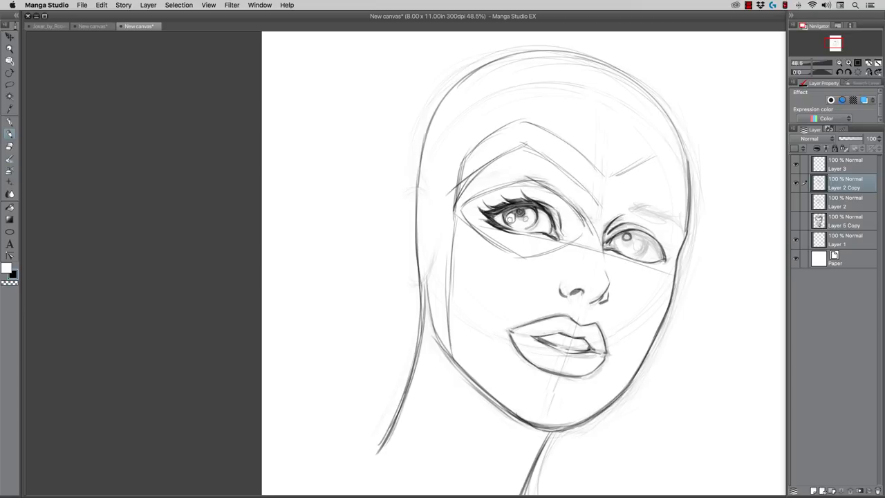
pyautogui.press('super+z')
pyautogui.moveTo(611, 239)
pyautogui.mouseDown()
pyautogui.moveTo(641, 244)
pyautogui.moveTo(627, 254)
pyautogui.mouseUp()
# - Flip the canvas horizontally to check the drawing in mirror view
pyautogui.click(100, 5)
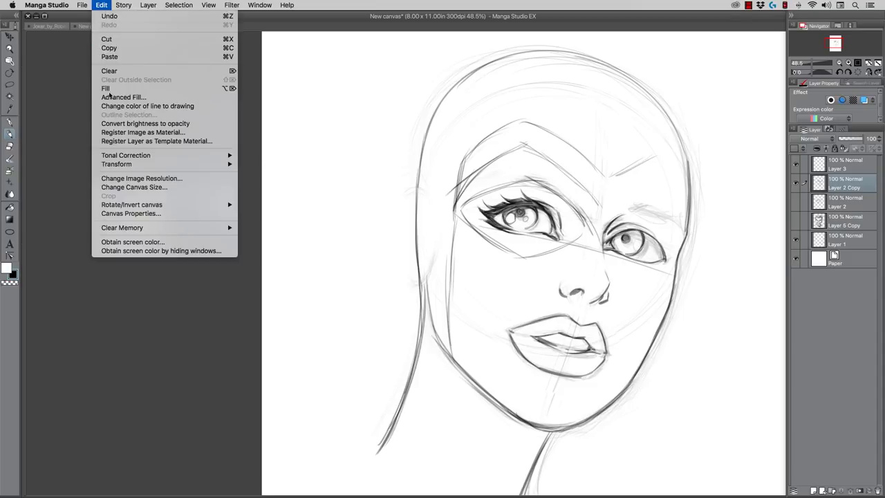
pyautogui.moveTo(113, 167)
pyautogui.click(100, 5)
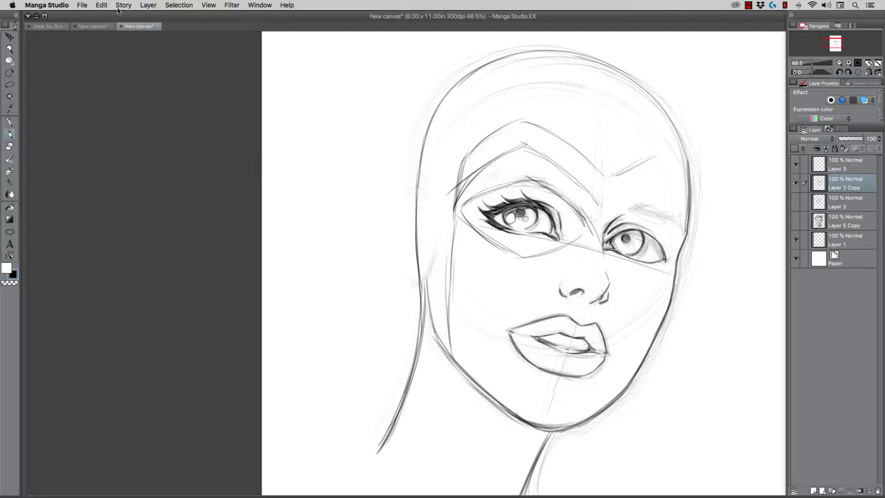
pyautogui.click(101, 5)
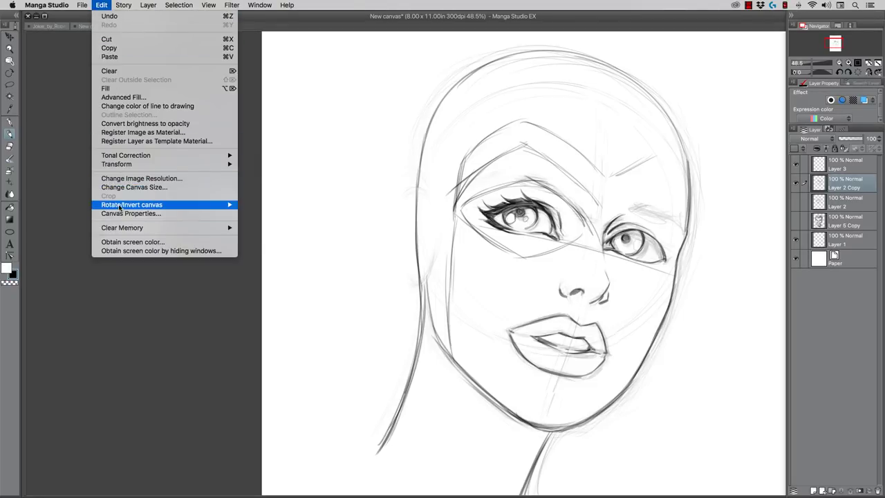
pyautogui.moveTo(120, 206)
pyautogui.click(266, 232)
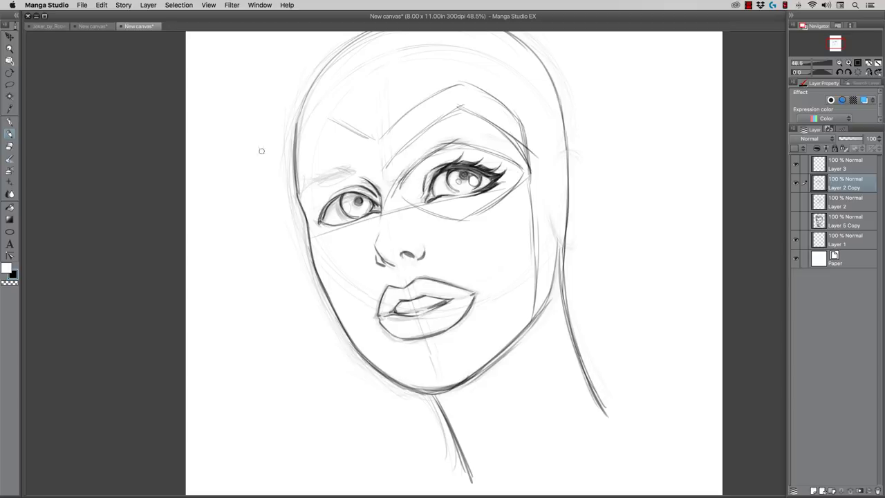
# - Lasso the far eye, shift it slightly outward toward the edge of the face, and deselect it
pyautogui.click(10, 84)
pyautogui.moveTo(318, 227)
pyautogui.mouseDown()
pyautogui.moveTo(320, 194)
pyautogui.moveTo(345, 177)
pyautogui.moveTo(370, 185)
pyautogui.moveTo(385, 206)
pyautogui.moveTo(370, 226)
pyautogui.moveTo(324, 235)
pyautogui.moveTo(323, 214)
pyautogui.mouseUp()
pyautogui.press('k')
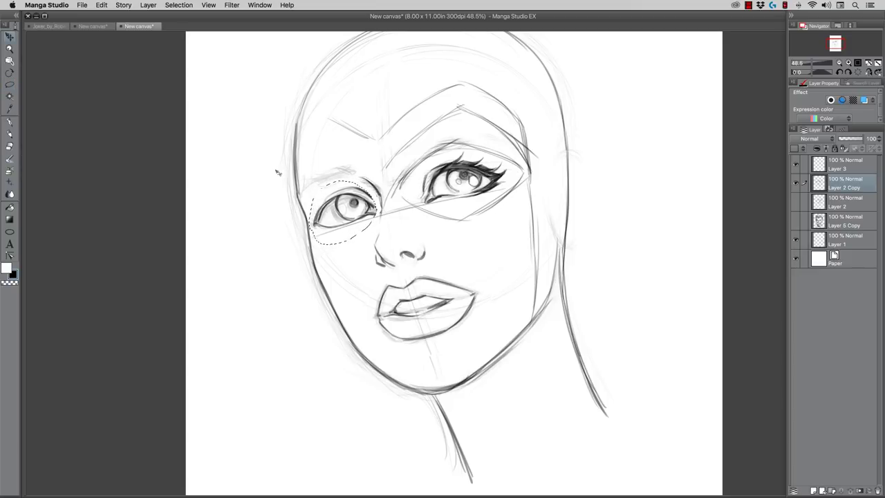
pyautogui.press('super+d')
# - Lasso the nose, shift it slightly toward the far side of the face, and deselect it
pyautogui.click(9, 84)
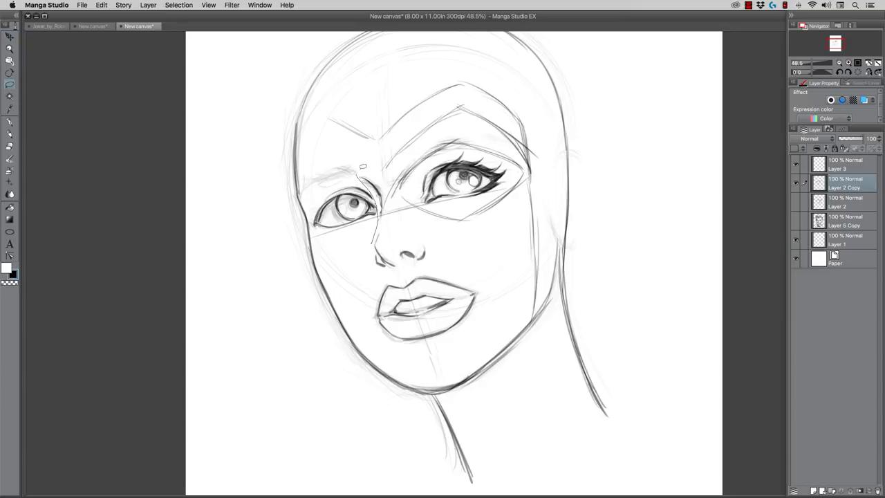
pyautogui.moveTo(362, 166)
pyautogui.mouseDown()
pyautogui.moveTo(390, 188)
pyautogui.moveTo(388, 201)
pyautogui.moveTo(432, 249)
pyautogui.moveTo(399, 272)
pyautogui.moveTo(372, 251)
pyautogui.mouseUp()
pyautogui.press('k')
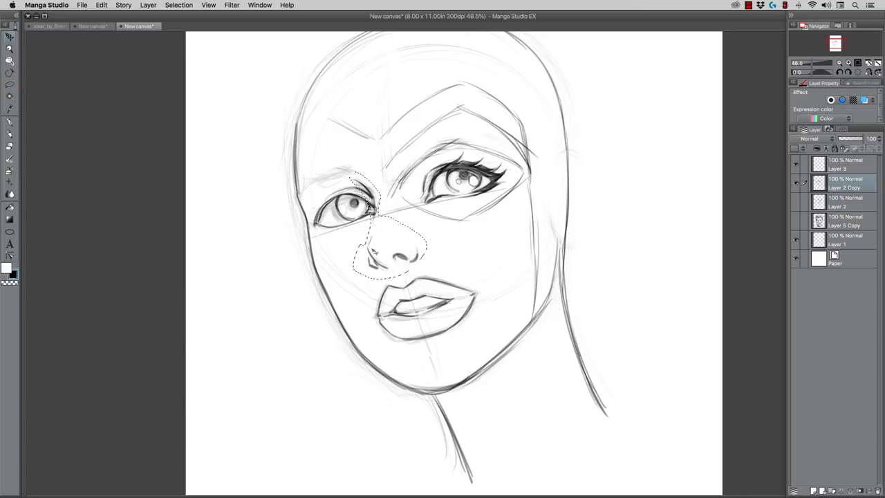
pyautogui.press('super+d')
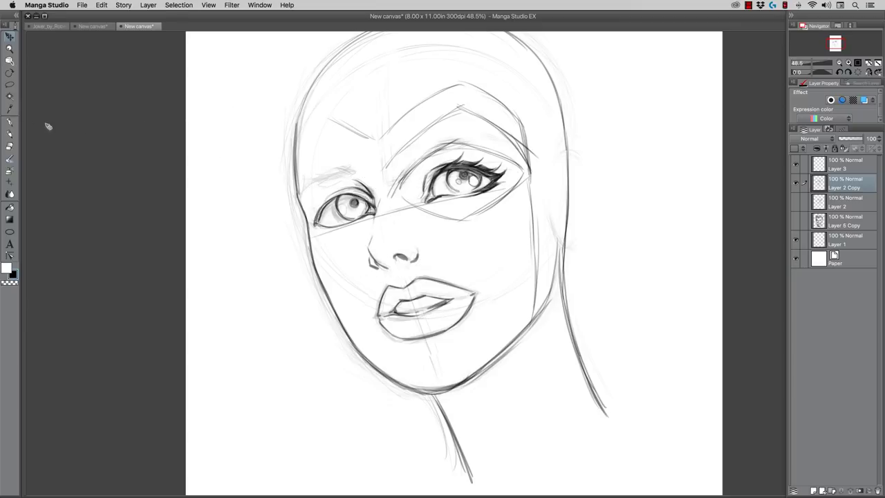
# - Erase the far eye and eyebrow, and clean up the stray lines beside the nose bridge with a smaller eraser
pyautogui.click(10, 146)
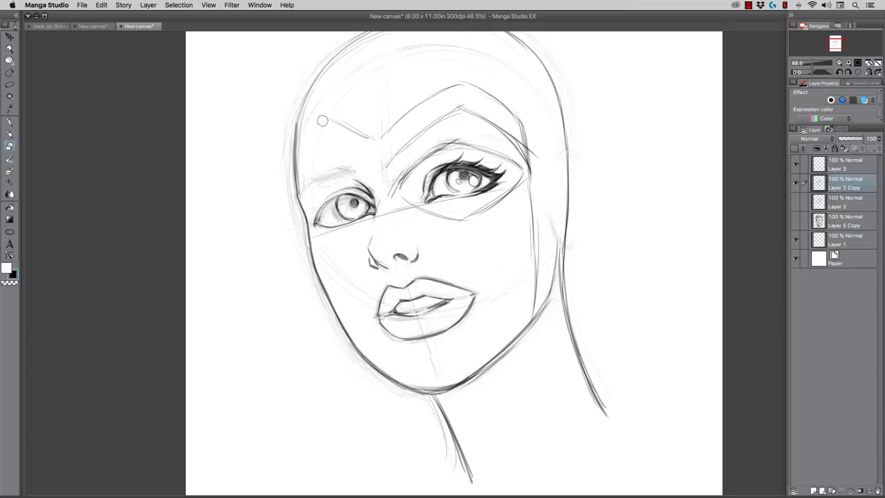
pyautogui.moveTo(331, 202)
pyautogui.mouseDown()
pyautogui.moveTo(355, 220)
pyautogui.moveTo(351, 188)
pyautogui.moveTo(363, 209)
pyautogui.moveTo(348, 187)
pyautogui.moveTo(368, 211)
pyautogui.moveTo(361, 192)
pyautogui.moveTo(336, 205)
pyautogui.moveTo(324, 234)
pyautogui.moveTo(322, 198)
pyautogui.moveTo(349, 187)
pyautogui.moveTo(367, 225)
pyautogui.moveTo(330, 175)
pyautogui.moveTo(348, 174)
pyautogui.moveTo(319, 165)
pyautogui.moveTo(310, 202)
pyautogui.mouseUp()
pyautogui.press('[')
pyautogui.press('[')
pyautogui.press('[')
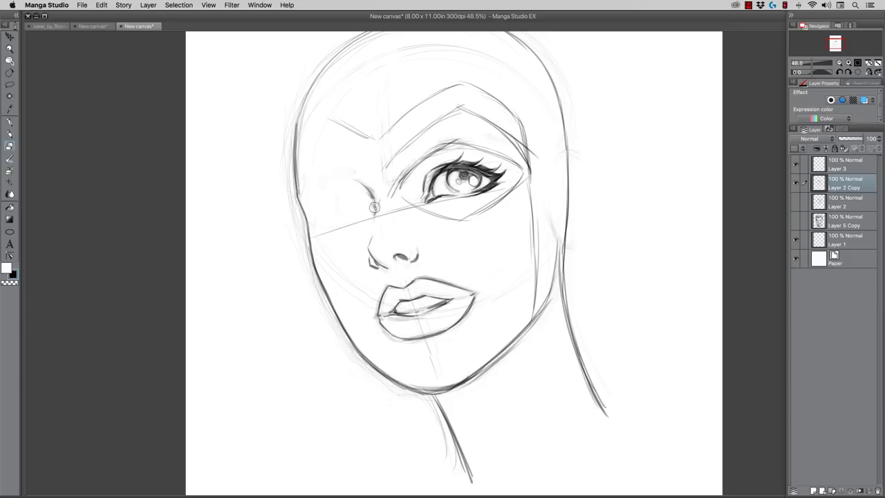
pyautogui.moveTo(374, 206); pyautogui.dragTo(386, 218)
pyautogui.moveTo(383, 177)
pyautogui.mouseDown()
pyautogui.moveTo(394, 187)
pyautogui.moveTo(385, 173)
pyautogui.moveTo(389, 181)
pyautogui.mouseUp()
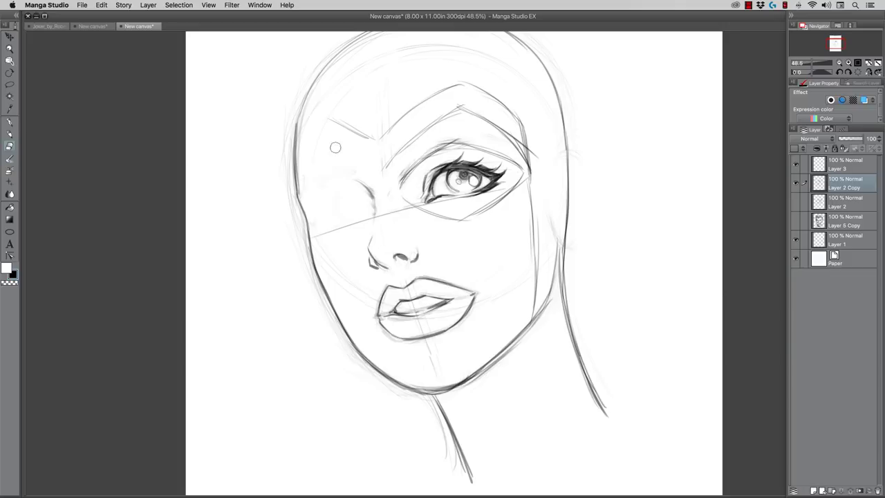
# - Draw the nose bridge contour from the far inner brow and outline the far eye's upper and lower lids
pyautogui.click(10, 134)
pyautogui.moveTo(369, 192); pyautogui.dragTo(372, 231)
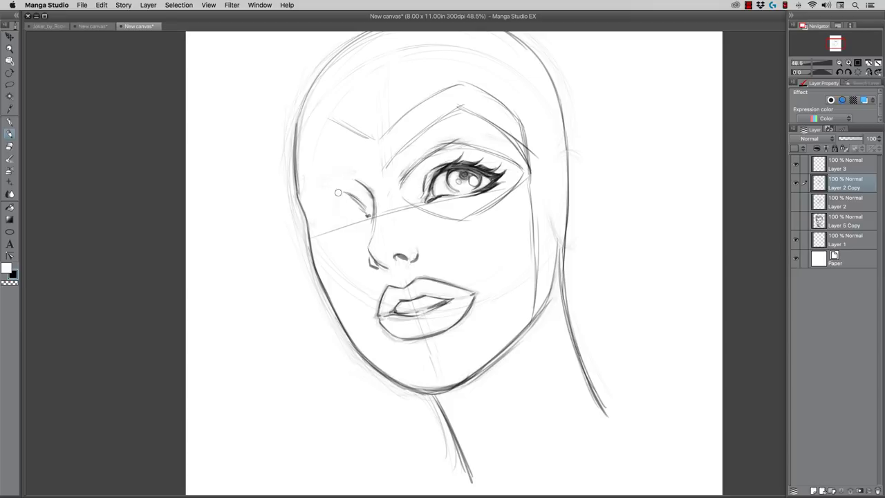
pyautogui.moveTo(324, 199)
pyautogui.mouseDown()
pyautogui.moveTo(345, 189)
pyautogui.moveTo(316, 209)
pyautogui.moveTo(324, 201)
pyautogui.moveTo(317, 226)
pyautogui.moveTo(329, 199)
pyautogui.moveTo(321, 208)
pyautogui.moveTo(343, 194)
pyautogui.moveTo(313, 227)
pyautogui.mouseUp()
pyautogui.moveTo(344, 195); pyautogui.dragTo(370, 216)
pyautogui.moveTo(354, 220)
pyautogui.mouseDown()
pyautogui.moveTo(318, 228)
pyautogui.moveTo(358, 218)
pyautogui.moveTo(331, 227)
pyautogui.moveTo(341, 195)
pyautogui.mouseUp()
# - Draw the mask's two ridges over the far brow and the upper edge of the far eye opening
pyautogui.moveTo(364, 170); pyautogui.dragTo(310, 151)
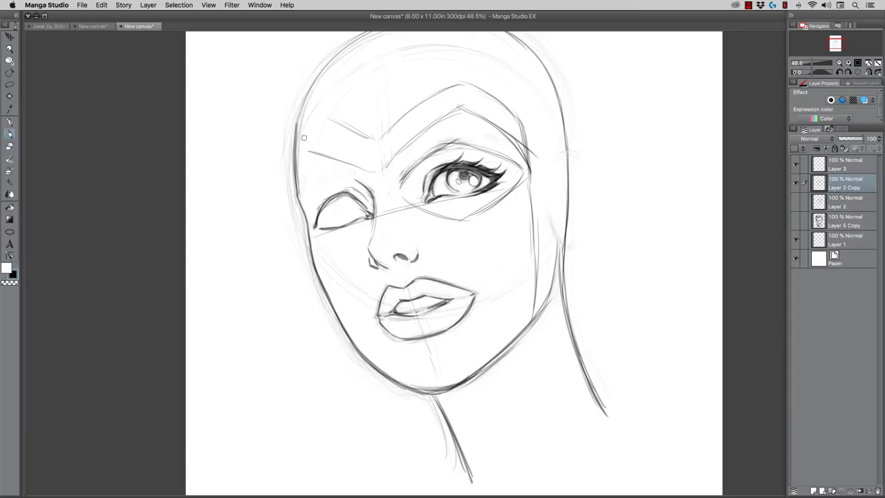
pyautogui.moveTo(365, 140); pyautogui.dragTo(311, 122)
pyautogui.moveTo(363, 142)
pyautogui.mouseDown()
pyautogui.moveTo(310, 124)
pyautogui.moveTo(299, 131)
pyautogui.mouseUp()
pyautogui.moveTo(374, 141); pyautogui.dragTo(457, 86)
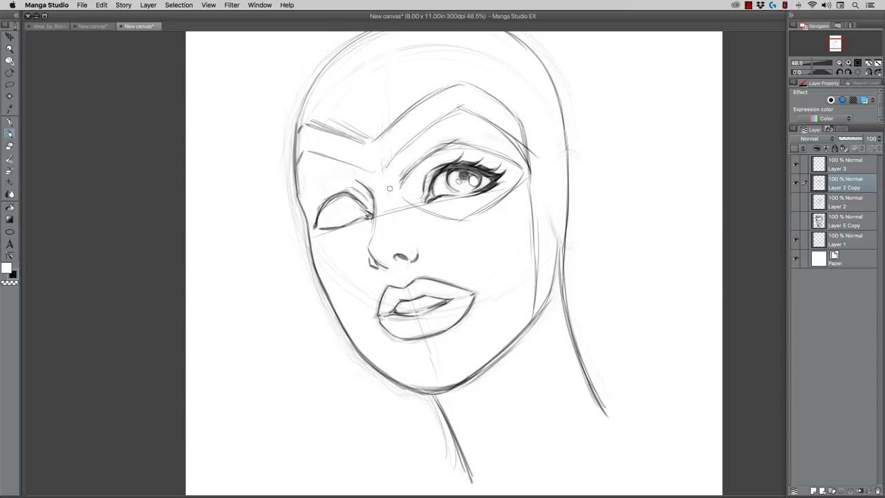
pyautogui.moveTo(367, 191); pyautogui.dragTo(318, 174)
pyautogui.moveTo(350, 180); pyautogui.dragTo(317, 176)
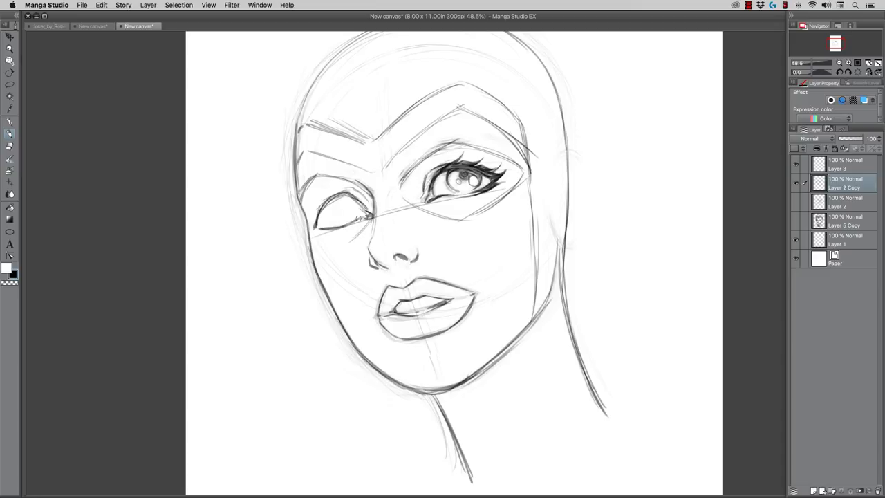
# - Sketch the mask's lower edges beneath the far eye and from the nose bridge across the near cheek to the temple
pyautogui.moveTo(370, 220); pyautogui.dragTo(340, 246)
pyautogui.moveTo(311, 238)
pyautogui.mouseDown()
pyautogui.moveTo(341, 247)
pyautogui.moveTo(310, 237)
pyautogui.moveTo(309, 247)
pyautogui.moveTo(333, 256)
pyautogui.moveTo(347, 247)
pyautogui.moveTo(345, 267)
pyautogui.moveTo(372, 229)
pyautogui.moveTo(360, 250)
pyautogui.moveTo(372, 231)
pyautogui.mouseUp()
pyautogui.moveTo(383, 211); pyautogui.dragTo(461, 236)
pyautogui.moveTo(410, 222)
pyautogui.mouseDown()
pyautogui.moveTo(474, 240)
pyautogui.moveTo(532, 183)
pyautogui.mouseUp()
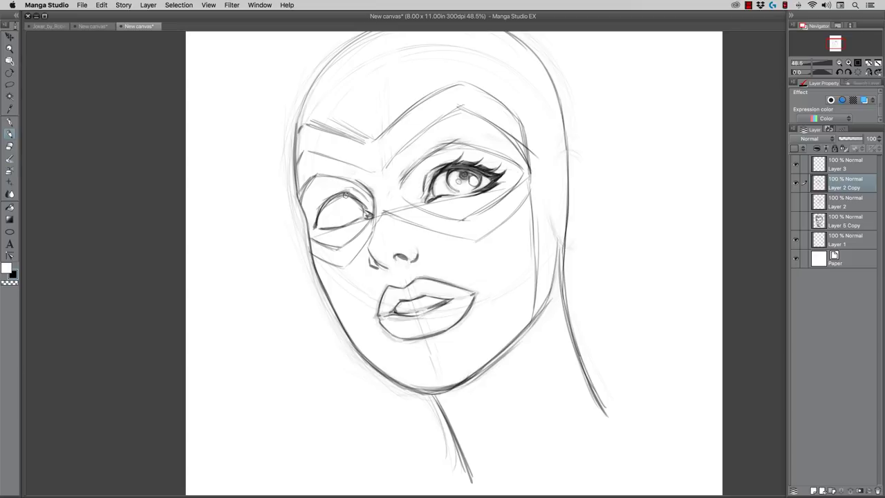
# - Draw the far eye's iris and pupil, add thick upper lashes, and darken the lower lid and outer corner
pyautogui.moveTo(344, 195)
pyautogui.mouseDown()
pyautogui.moveTo(320, 206)
pyautogui.moveTo(342, 225)
pyautogui.moveTo(329, 219)
pyautogui.mouseUp()
pyautogui.moveTo(335, 198)
pyautogui.mouseDown()
pyautogui.moveTo(330, 208)
pyautogui.moveTo(351, 195)
pyautogui.moveTo(356, 217)
pyautogui.moveTo(356, 208)
pyautogui.mouseUp()
pyautogui.moveTo(332, 198)
pyautogui.mouseDown()
pyautogui.moveTo(348, 191)
pyautogui.moveTo(336, 197)
pyautogui.moveTo(314, 188)
pyautogui.moveTo(323, 195)
pyautogui.moveTo(311, 199)
pyautogui.moveTo(317, 203)
pyautogui.mouseUp()
pyautogui.moveTo(300, 213)
pyautogui.mouseDown()
pyautogui.moveTo(317, 225)
pyautogui.moveTo(303, 228)
pyautogui.mouseUp()
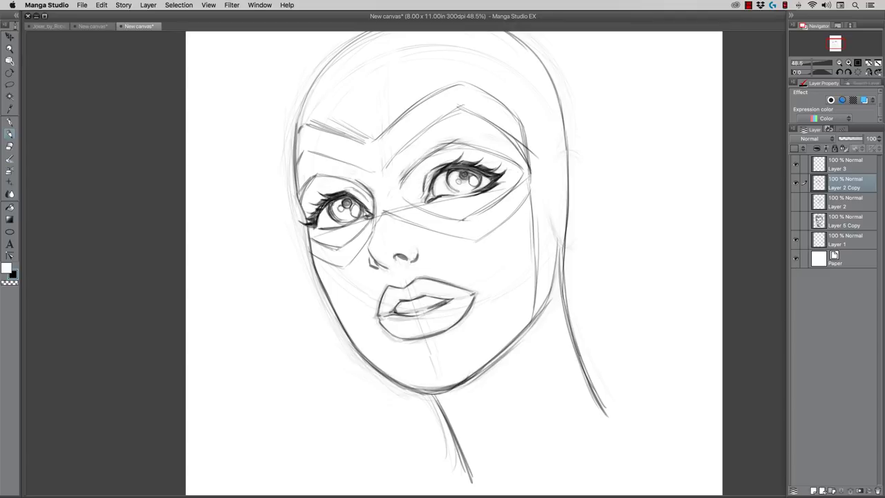
pyautogui.moveTo(320, 222); pyautogui.dragTo(325, 230)
pyautogui.moveTo(316, 227)
pyautogui.mouseDown()
pyautogui.moveTo(338, 231)
pyautogui.moveTo(367, 217)
pyautogui.moveTo(320, 208)
pyautogui.moveTo(349, 186)
pyautogui.moveTo(344, 178)
pyautogui.moveTo(369, 201)
pyautogui.mouseUp()
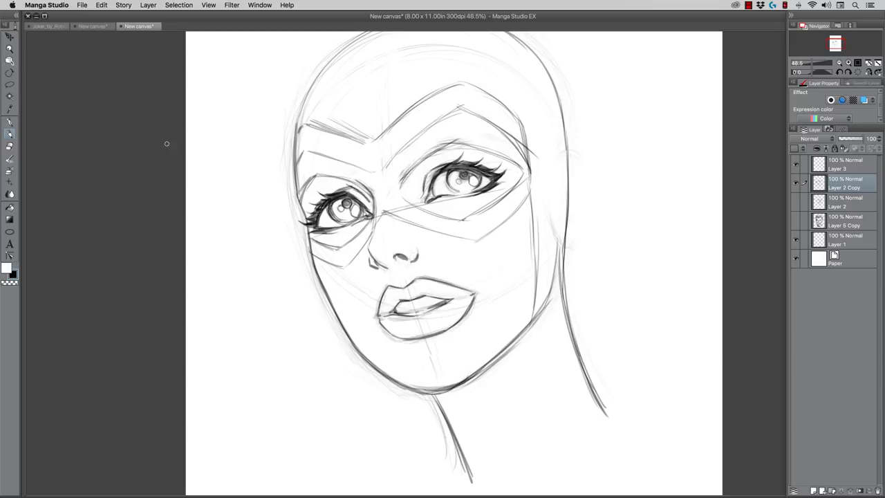
# - Touch up the far eye's lower lid, and scale the head drawing down toward the middle of the page
pyautogui.click(10, 49)
pyautogui.moveTo(264, 143); pyautogui.dragTo(253, 150)
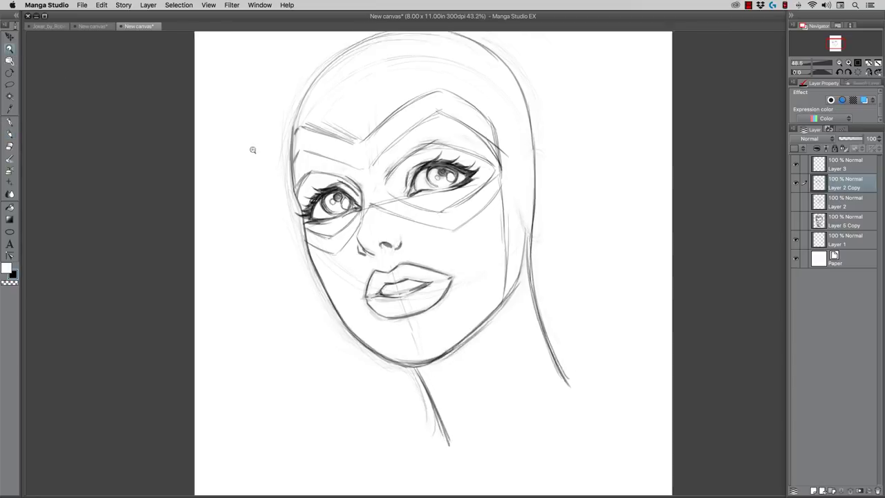
pyautogui.keyDown('alt'); pyautogui.click(249, 170); pyautogui.keyUp('alt')
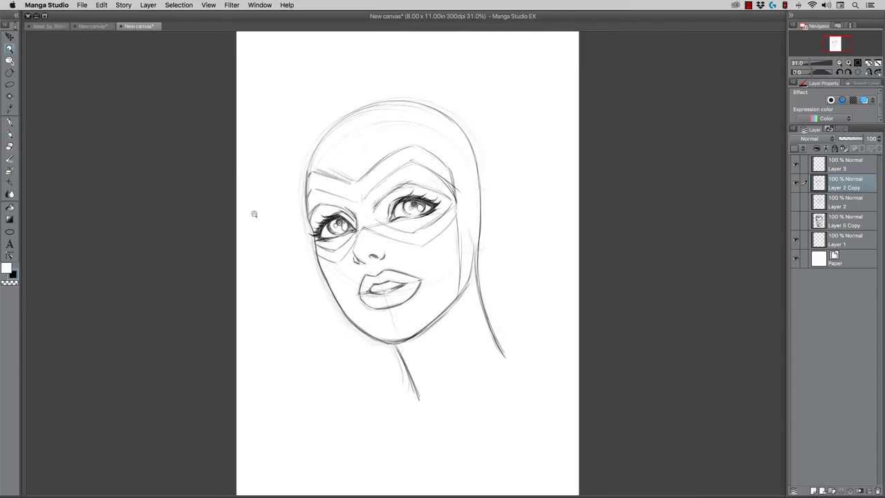
pyautogui.click(10, 133)
pyautogui.moveTo(323, 237); pyautogui.dragTo(338, 233)
pyautogui.press('super+t')
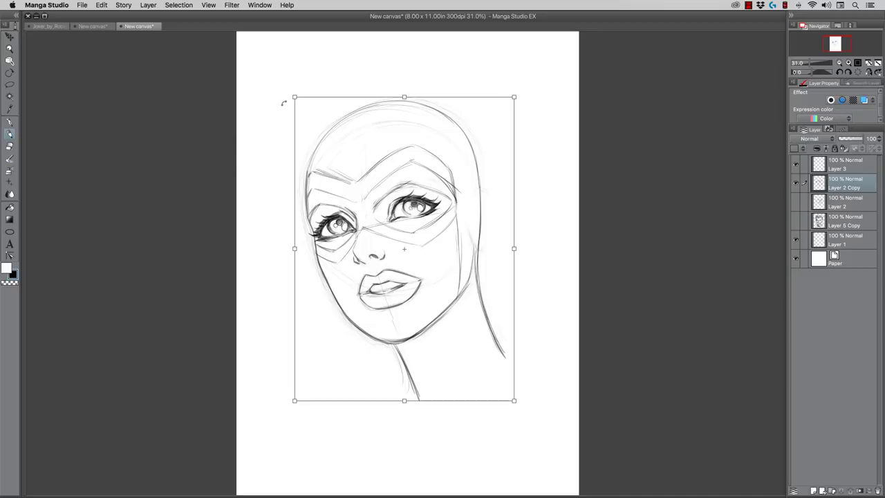
pyautogui.moveTo(293, 97); pyautogui.dragTo(327, 142)
pyautogui.moveTo(339, 216); pyautogui.dragTo(321, 219)
pyautogui.press('Return')
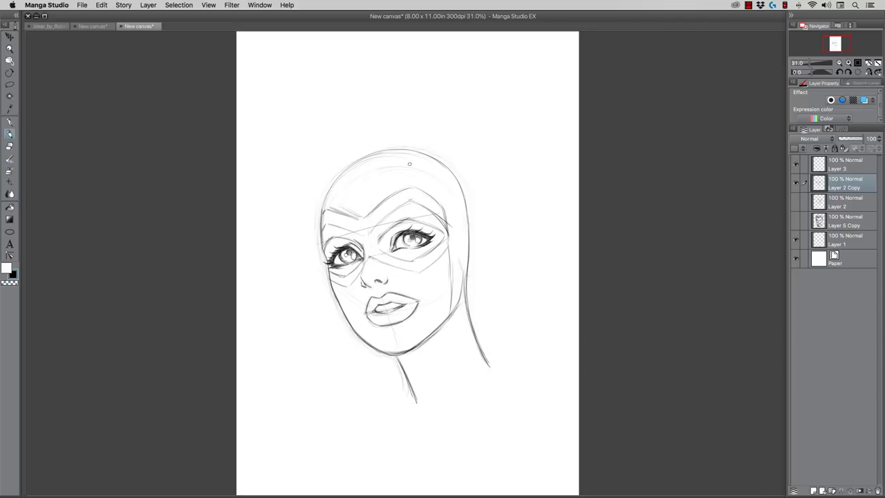
# - Sketch a large drooping jester horn on the near side of the cowl, ending in a round pompom beside the neck
pyautogui.moveTo(416, 158)
pyautogui.mouseDown()
pyautogui.moveTo(417, 179)
pyautogui.moveTo(447, 223)
pyautogui.mouseUp()
pyautogui.moveTo(423, 193); pyautogui.dragTo(452, 225)
pyautogui.moveTo(416, 151)
pyautogui.mouseDown()
pyautogui.moveTo(449, 108)
pyautogui.moveTo(498, 89)
pyautogui.moveTo(537, 116)
pyautogui.mouseUp()
pyautogui.moveTo(468, 228); pyautogui.dragTo(505, 183)
pyautogui.moveTo(475, 121); pyautogui.dragTo(484, 163)
pyautogui.moveTo(513, 200); pyautogui.dragTo(530, 261)
pyautogui.moveTo(549, 138)
pyautogui.mouseDown()
pyautogui.moveTo(526, 263)
pyautogui.moveTo(526, 325)
pyautogui.moveTo(551, 311)
pyautogui.mouseUp()
pyautogui.moveTo(489, 266)
pyautogui.mouseDown()
pyautogui.moveTo(549, 277)
pyautogui.moveTo(532, 325)
pyautogui.mouseUp()
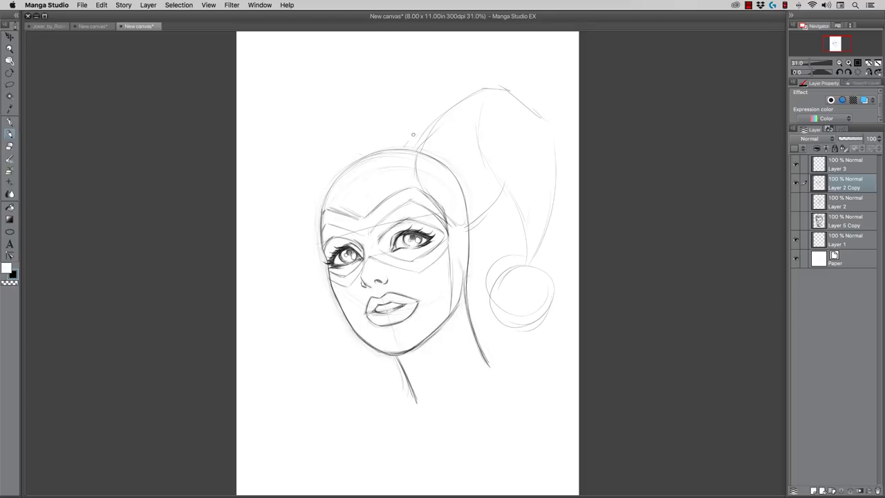
pyautogui.moveTo(428, 121)
pyautogui.mouseDown()
pyautogui.moveTo(401, 148)
pyautogui.moveTo(417, 192)
pyautogui.mouseUp()
# - Sketch a second drooping jester horn on the far side of the cowl, with a round pompom beside the jaw
pyautogui.moveTo(359, 154); pyautogui.dragTo(308, 113)
pyautogui.moveTo(361, 154)
pyautogui.mouseDown()
pyautogui.moveTo(317, 119)
pyautogui.moveTo(278, 128)
pyautogui.moveTo(294, 115)
pyautogui.moveTo(271, 172)
pyautogui.mouseUp()
pyautogui.moveTo(283, 139)
pyautogui.mouseDown()
pyautogui.moveTo(272, 191)
pyautogui.moveTo(318, 225)
pyautogui.moveTo(327, 247)
pyautogui.moveTo(265, 208)
pyautogui.moveTo(287, 304)
pyautogui.mouseUp()
pyautogui.moveTo(306, 221); pyautogui.dragTo(297, 297)
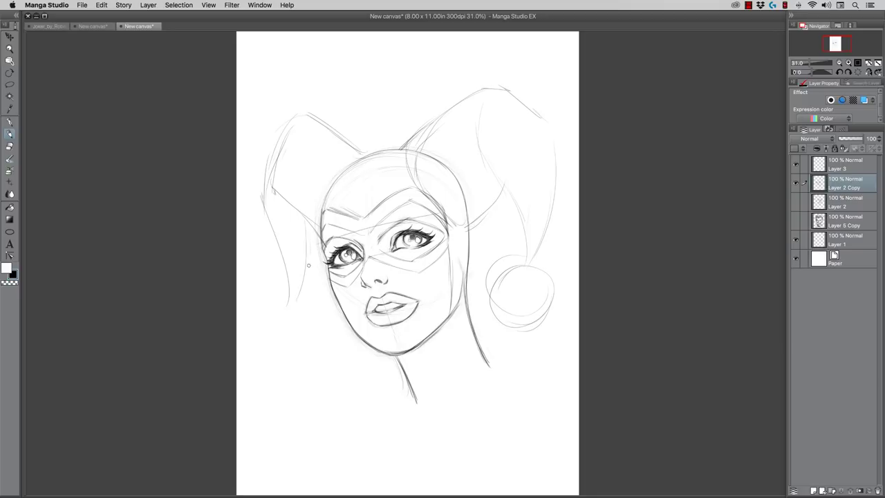
pyautogui.moveTo(310, 261)
pyautogui.mouseDown()
pyautogui.moveTo(294, 308)
pyautogui.moveTo(267, 330)
pyautogui.moveTo(270, 356)
pyautogui.mouseUp()
pyautogui.moveTo(291, 308); pyautogui.dragTo(325, 349)
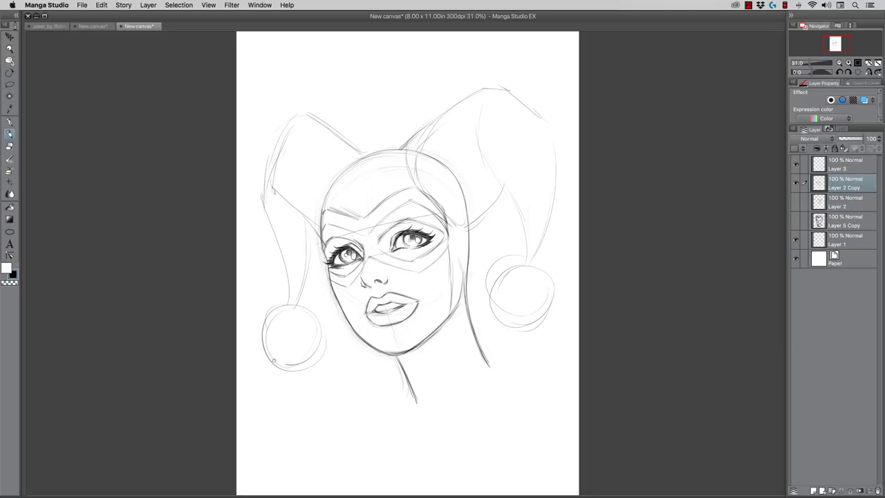
pyautogui.moveTo(266, 325)
pyautogui.mouseDown()
pyautogui.moveTo(305, 368)
pyautogui.moveTo(325, 332)
pyautogui.mouseUp()
# - Draw the cowl's centre seam curving down to the mask's dip and reinforce the far side of the head
pyautogui.moveTo(310, 250)
pyautogui.mouseDown()
pyautogui.moveTo(295, 301)
pyautogui.moveTo(304, 217)
pyautogui.moveTo(359, 159)
pyautogui.moveTo(359, 210)
pyautogui.mouseUp()
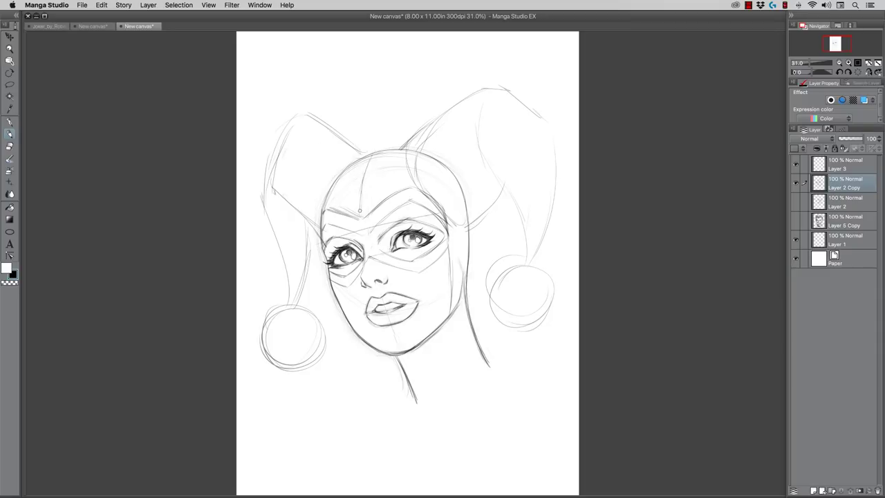
pyautogui.moveTo(372, 158); pyautogui.dragTo(363, 184)
pyautogui.moveTo(352, 162)
pyautogui.mouseDown()
pyautogui.moveTo(324, 209)
pyautogui.moveTo(320, 236)
pyautogui.mouseUp()
# - Flip the canvas horizontally and erase the head contour lines overlapping the inside of the near horn
pyautogui.click(101, 5)
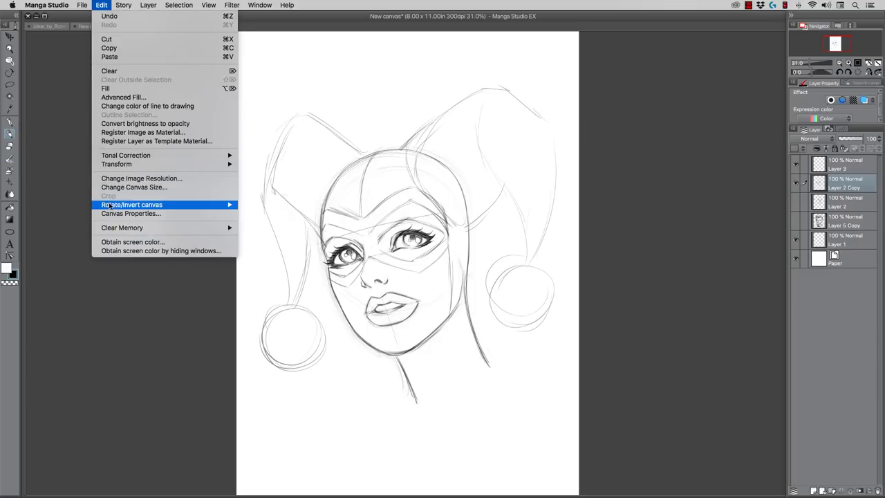
pyautogui.moveTo(112, 205)
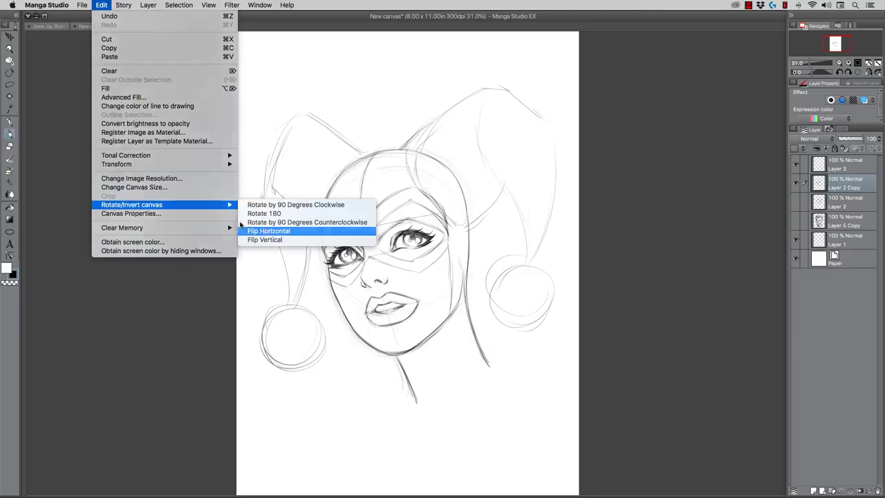
pyautogui.click(265, 232)
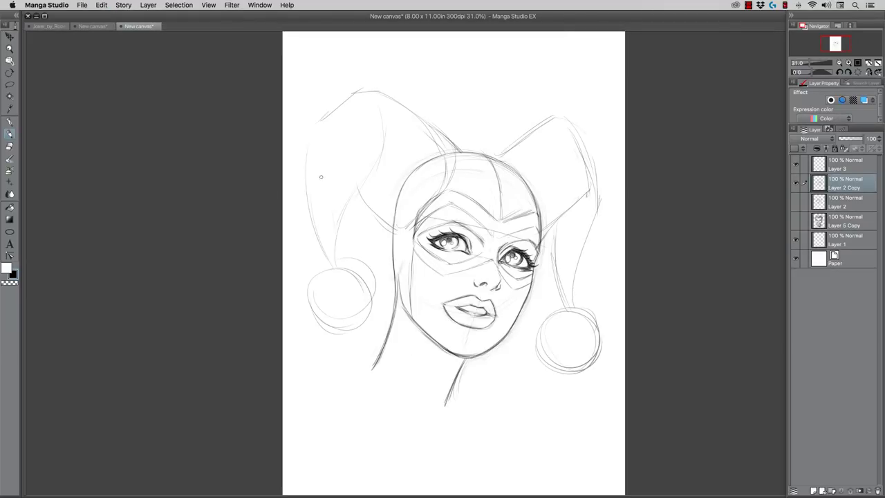
pyautogui.press('e')
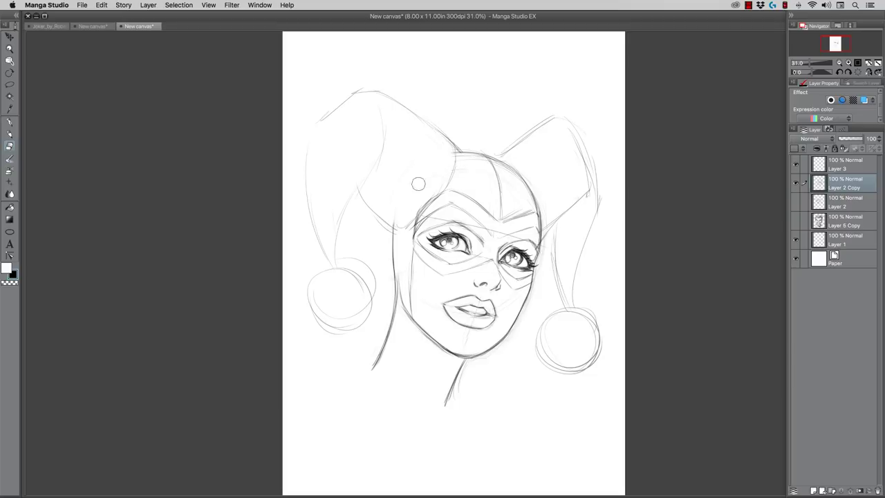
# - Hide Layer 3 and fade the whole sketch to light grey with a greatly enlarged eraser
pyautogui.click(796, 164)
pyautogui.press(']')
pyautogui.press(']')
pyautogui.press(']')
pyautogui.press(']')
pyautogui.press(']')
pyautogui.press(']')
pyautogui.press(']')
pyautogui.press(']')
pyautogui.press(']')
pyautogui.press(']')
pyautogui.press(']')
pyautogui.press(']')
pyautogui.press(']')
pyautogui.press(']')
pyautogui.moveTo(318, 116)
pyautogui.mouseDown()
pyautogui.moveTo(348, 198)
pyautogui.moveTo(393, 184)
pyautogui.mouseUp()
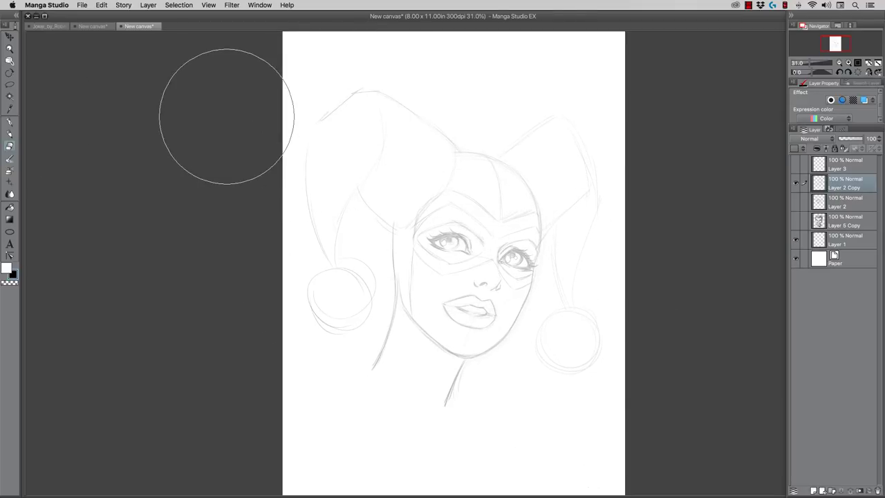
# - Darken the cowl's centre seam and the far side of the head, and draw narrow curved shapes inside the far forehead panel
pyautogui.click(9, 135)
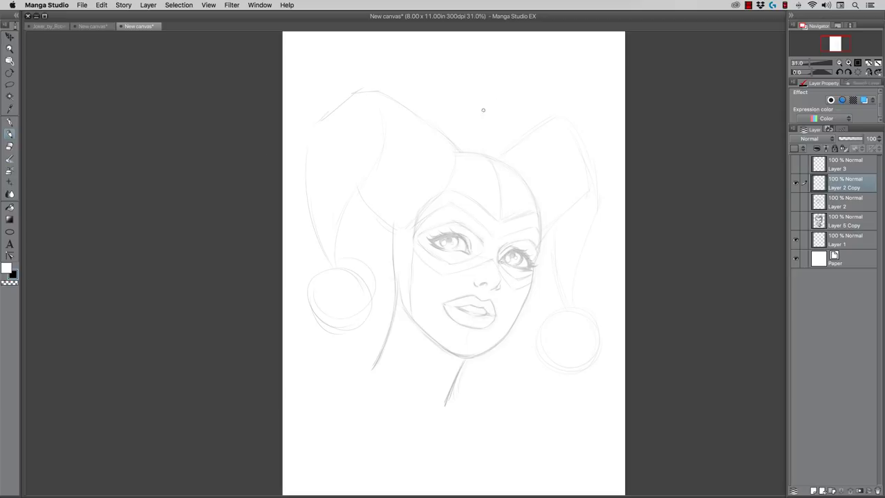
pyautogui.moveTo(486, 158); pyautogui.dragTo(501, 222)
pyautogui.moveTo(465, 151)
pyautogui.mouseDown()
pyautogui.moveTo(507, 165)
pyautogui.moveTo(529, 188)
pyautogui.moveTo(540, 250)
pyautogui.mouseUp()
pyautogui.moveTo(513, 214); pyautogui.dragTo(511, 186)
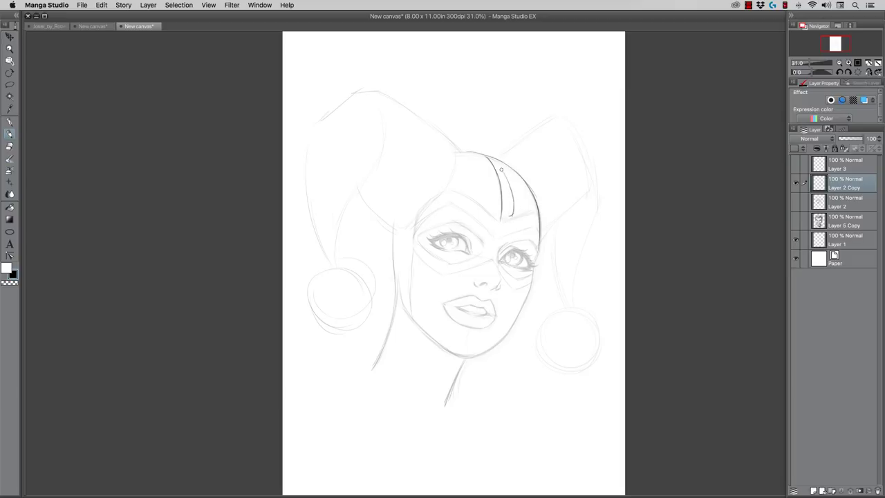
pyautogui.moveTo(513, 177); pyautogui.dragTo(529, 210)
pyautogui.moveTo(491, 159); pyautogui.dragTo(518, 179)
# - Outline the raised part of the far jester horn in darker lines and add long fold marks inside it
pyautogui.moveTo(495, 157)
pyautogui.mouseDown()
pyautogui.moveTo(564, 114)
pyautogui.moveTo(546, 121)
pyautogui.moveTo(555, 116)
pyautogui.moveTo(569, 128)
pyautogui.moveTo(599, 179)
pyautogui.moveTo(599, 202)
pyautogui.mouseUp()
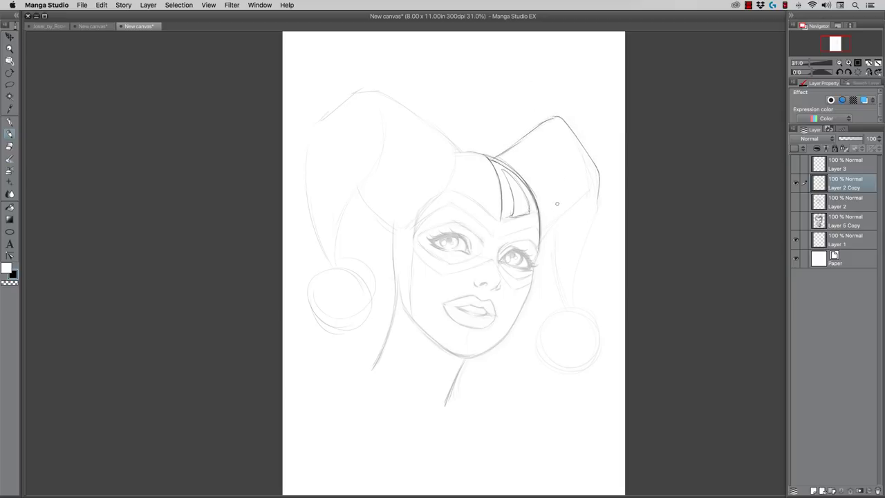
pyautogui.moveTo(546, 229); pyautogui.dragTo(585, 200)
pyautogui.moveTo(527, 131); pyautogui.dragTo(554, 120)
pyautogui.moveTo(518, 163); pyautogui.dragTo(567, 137)
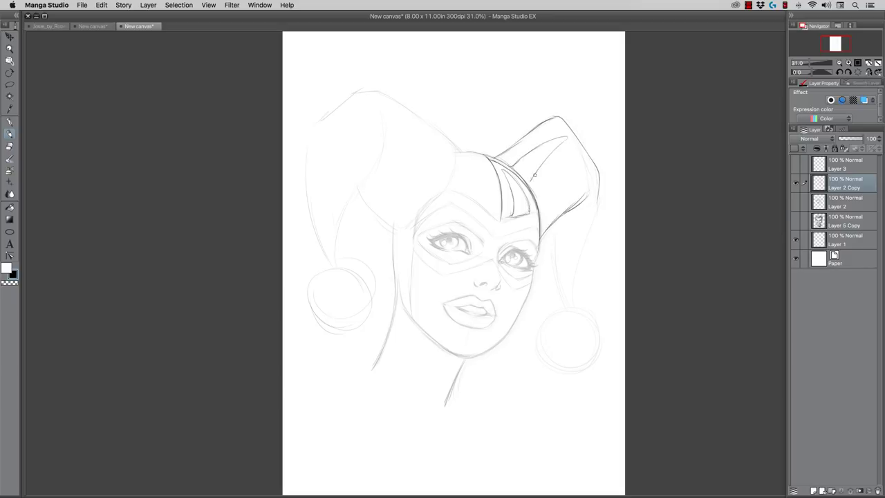
pyautogui.moveTo(535, 175); pyautogui.dragTo(532, 188)
pyautogui.moveTo(568, 150); pyautogui.dragTo(540, 186)
pyautogui.moveTo(501, 158)
pyautogui.mouseDown()
pyautogui.moveTo(537, 130)
pyautogui.moveTo(585, 153)
pyautogui.moveTo(597, 174)
pyautogui.mouseUp()
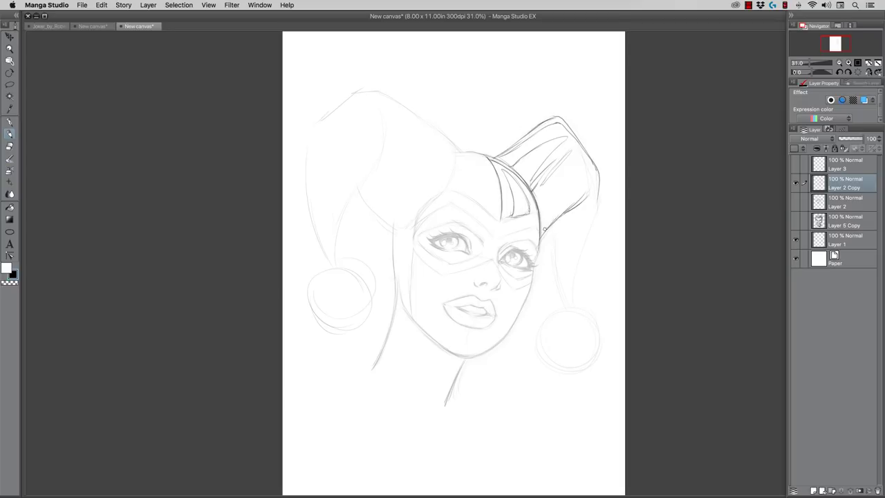
# - Draw the far horn's drooping tail with inner folds down to its tip and outline the round pompom below it
pyautogui.moveTo(544, 228); pyautogui.dragTo(584, 193)
pyautogui.moveTo(551, 243); pyautogui.dragTo(567, 306)
pyautogui.moveTo(599, 181); pyautogui.dragTo(571, 302)
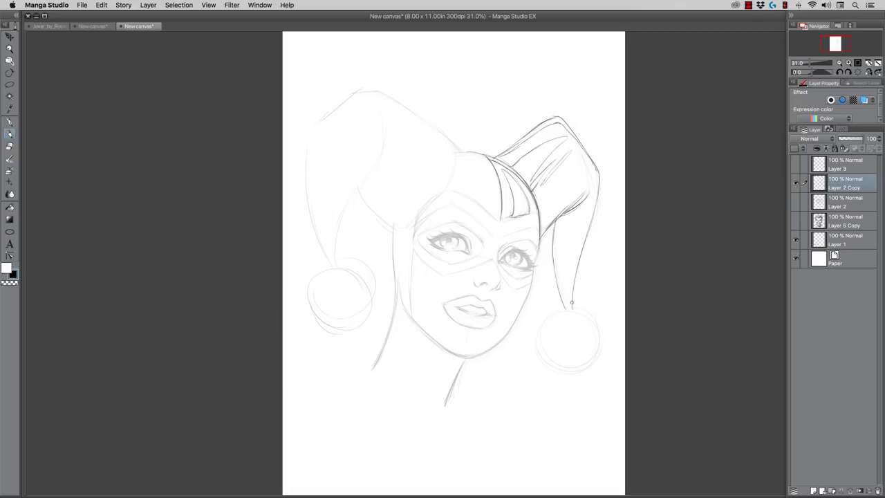
pyautogui.moveTo(555, 237); pyautogui.dragTo(554, 277)
pyautogui.moveTo(589, 215); pyautogui.dragTo(574, 271)
pyautogui.moveTo(570, 228); pyautogui.dragTo(564, 290)
pyautogui.moveTo(552, 318)
pyautogui.mouseDown()
pyautogui.moveTo(575, 364)
pyautogui.moveTo(546, 316)
pyautogui.moveTo(594, 350)
pyautogui.moveTo(544, 335)
pyautogui.moveTo(599, 340)
pyautogui.moveTo(543, 347)
pyautogui.moveTo(595, 324)
pyautogui.mouseUp()
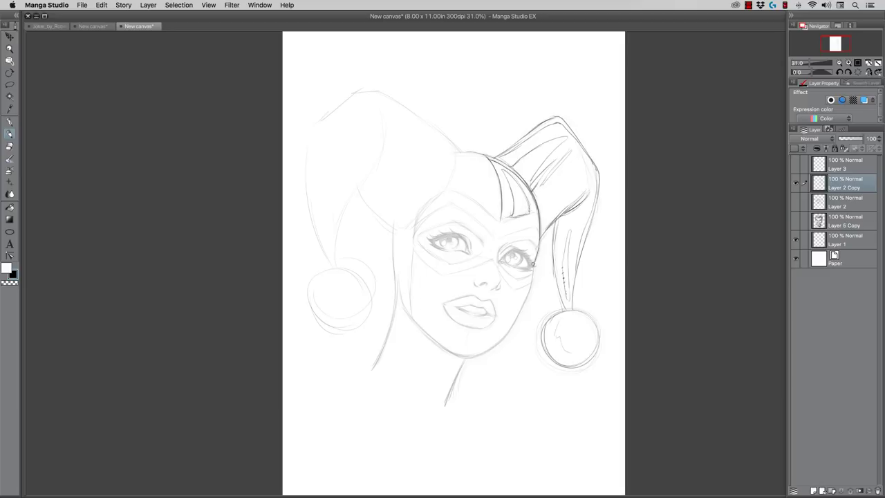
# - Darken the face contour from the far cheek around the chin to the near jaw, along with both neck edges
pyautogui.moveTo(532, 265)
pyautogui.mouseDown()
pyautogui.moveTo(503, 339)
pyautogui.moveTo(518, 314)
pyautogui.moveTo(512, 326)
pyautogui.moveTo(478, 355)
pyautogui.moveTo(514, 322)
pyautogui.moveTo(508, 330)
pyautogui.moveTo(531, 281)
pyautogui.moveTo(524, 298)
pyautogui.moveTo(530, 278)
pyautogui.mouseUp()
pyautogui.moveTo(535, 245)
pyautogui.mouseDown()
pyautogui.moveTo(534, 267)
pyautogui.moveTo(539, 215)
pyautogui.moveTo(539, 235)
pyautogui.mouseUp()
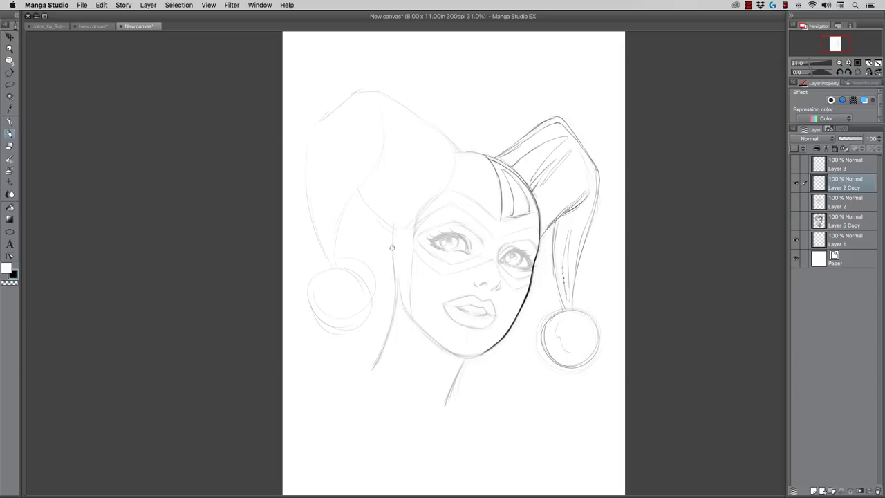
pyautogui.moveTo(391, 230)
pyautogui.mouseDown()
pyautogui.moveTo(394, 273)
pyautogui.moveTo(392, 239)
pyautogui.moveTo(395, 290)
pyautogui.moveTo(394, 272)
pyautogui.moveTo(388, 330)
pyautogui.moveTo(394, 294)
pyautogui.moveTo(372, 367)
pyautogui.mouseUp()
pyautogui.moveTo(461, 358); pyautogui.dragTo(442, 407)
pyautogui.moveTo(399, 283); pyautogui.dragTo(433, 339)
pyautogui.moveTo(408, 311)
pyautogui.mouseDown()
pyautogui.moveTo(452, 354)
pyautogui.moveTo(483, 352)
pyautogui.mouseUp()
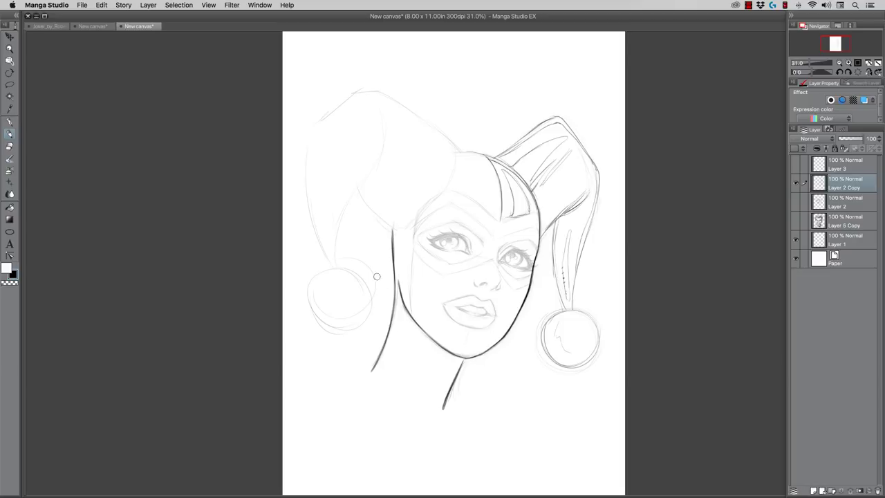
# - Sketch light vertical tendon lines inside the neck below the near jaw
pyautogui.moveTo(417, 344); pyautogui.dragTo(419, 406)
pyautogui.click(427, 407)
pyautogui.moveTo(392, 320); pyautogui.dragTo(390, 361)
# - Lasso the mouth and transform it slightly narrower from its near side, then deselect it
pyautogui.click(10, 48)
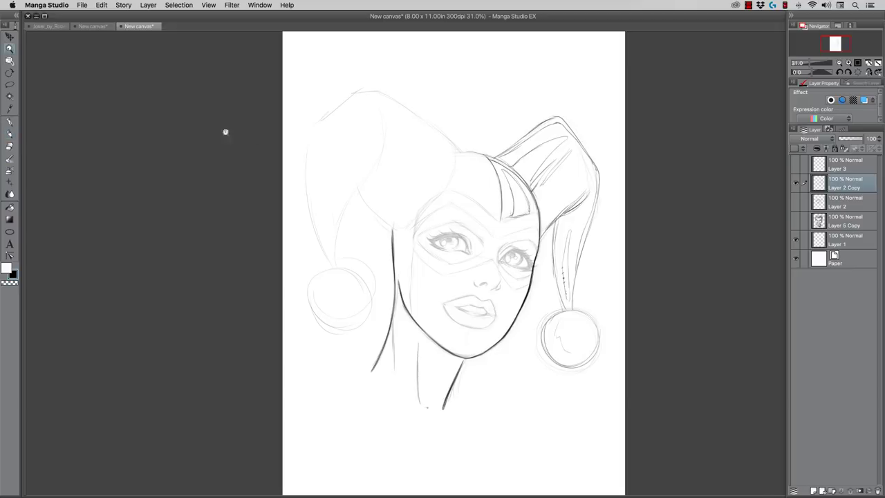
pyautogui.moveTo(448, 240); pyautogui.dragTo(462, 240)
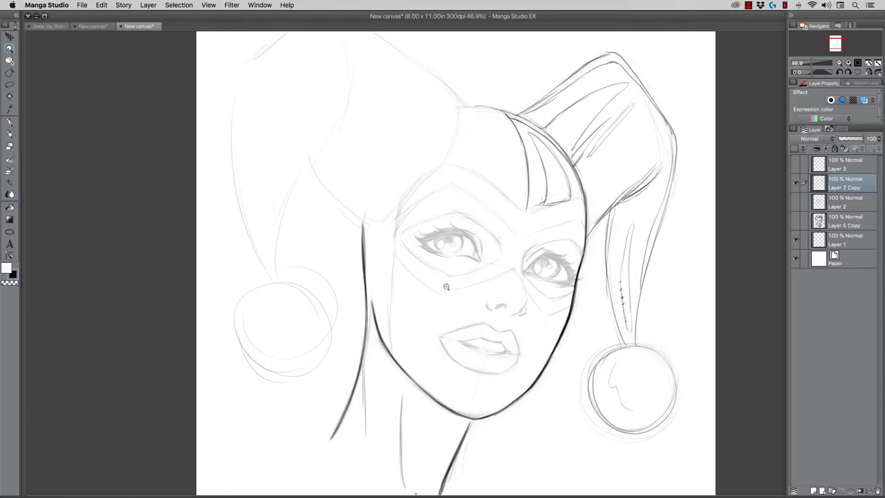
pyautogui.moveTo(429, 283); pyautogui.dragTo(436, 275)
pyautogui.moveTo(419, 342); pyautogui.dragTo(431, 332)
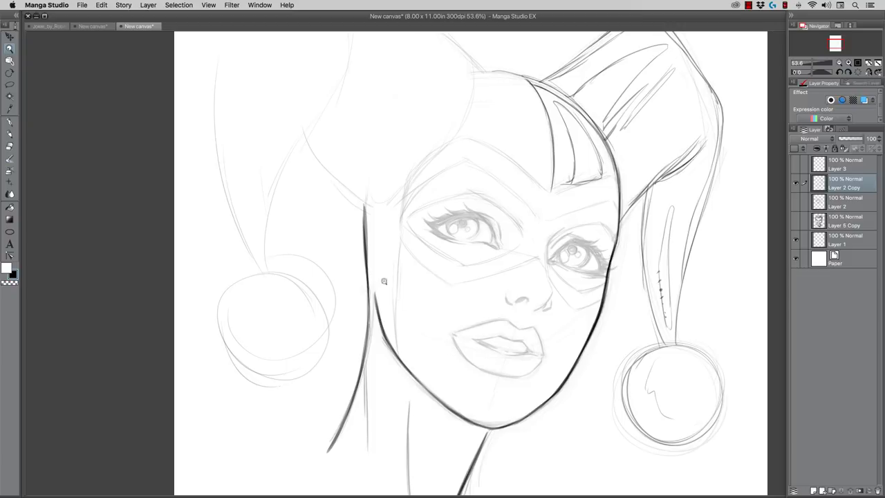
pyautogui.click(9, 84)
pyautogui.moveTo(467, 373)
pyautogui.mouseDown()
pyautogui.moveTo(505, 303)
pyautogui.moveTo(508, 396)
pyautogui.moveTo(463, 377)
pyautogui.mouseUp()
pyautogui.press('super+t')
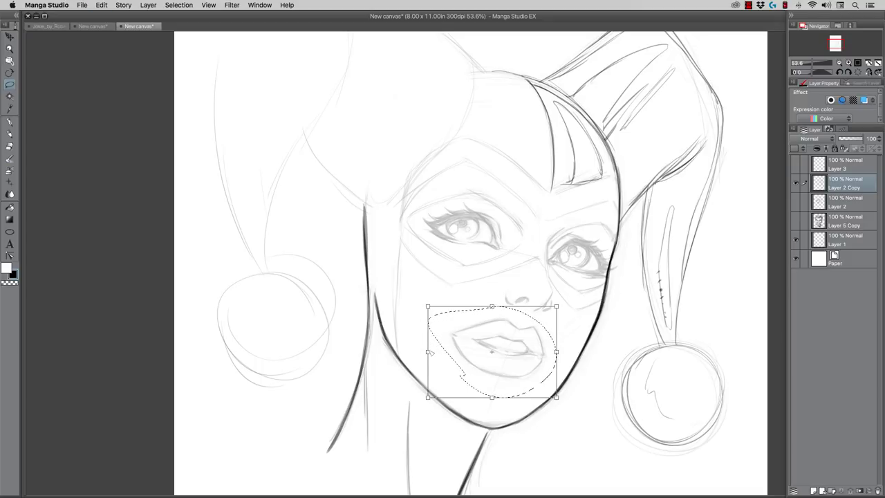
pyautogui.moveTo(433, 355); pyautogui.dragTo(439, 358)
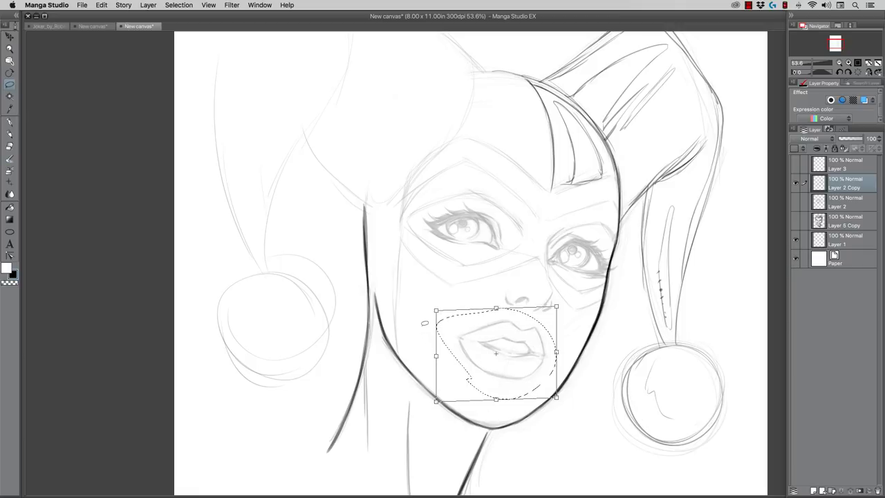
pyautogui.press('Return')
pyautogui.press('super+d')
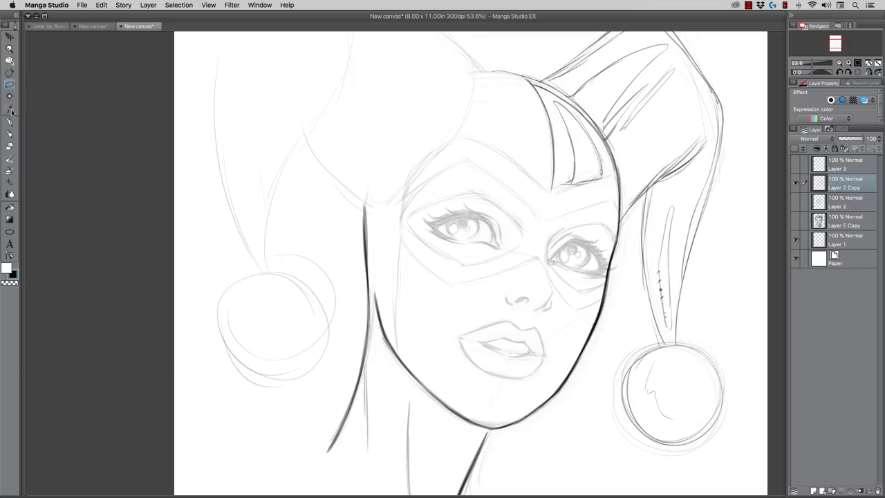
# - Draw the lips in dark line, covering the upper lip, the mouth opening and the full lower lip
pyautogui.click(10, 134)
pyautogui.moveTo(508, 320); pyautogui.dragTo(460, 338)
pyautogui.moveTo(513, 323)
pyautogui.mouseDown()
pyautogui.moveTo(544, 355)
pyautogui.moveTo(528, 319)
pyautogui.moveTo(536, 323)
pyautogui.moveTo(518, 337)
pyautogui.moveTo(525, 341)
pyautogui.moveTo(487, 341)
pyautogui.mouseUp()
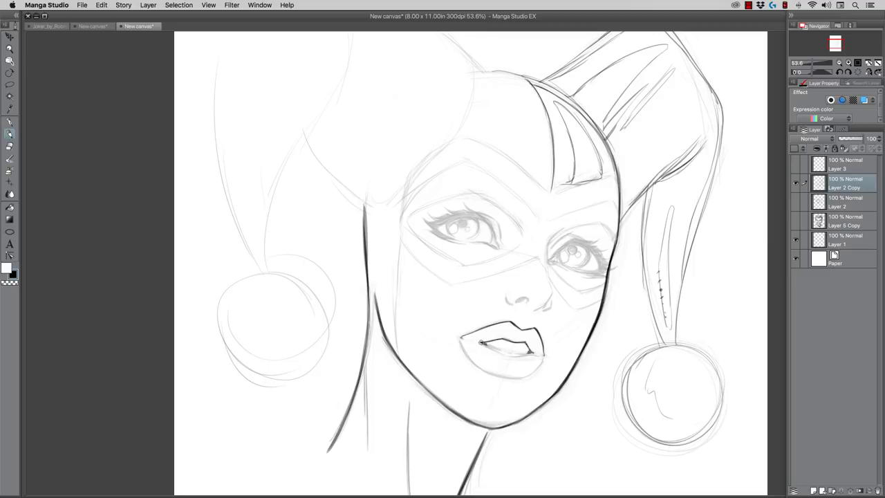
pyautogui.moveTo(481, 343)
pyautogui.mouseDown()
pyautogui.moveTo(508, 352)
pyautogui.moveTo(485, 347)
pyautogui.moveTo(528, 354)
pyautogui.moveTo(509, 353)
pyautogui.moveTo(535, 354)
pyautogui.mouseUp()
pyautogui.moveTo(460, 340)
pyautogui.mouseDown()
pyautogui.moveTo(489, 371)
pyautogui.moveTo(479, 366)
pyautogui.mouseUp()
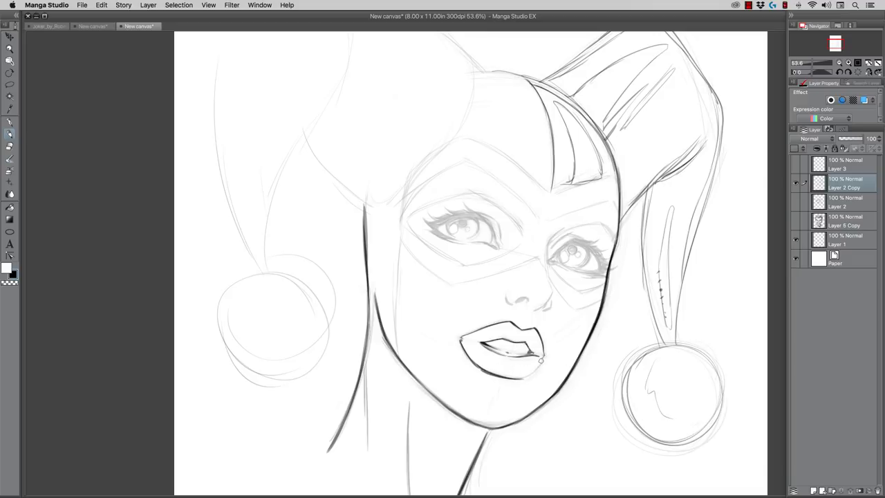
pyautogui.moveTo(542, 359); pyautogui.dragTo(521, 377)
# - Reinforce the chin's underside and mark a short shadow line beneath the lower lip, redoing the first attempt
pyautogui.moveTo(504, 425); pyautogui.dragTo(472, 424)
pyautogui.moveTo(498, 376)
pyautogui.mouseDown()
pyautogui.moveTo(487, 380)
pyautogui.moveTo(498, 382)
pyautogui.mouseUp()
pyautogui.press('super+z')
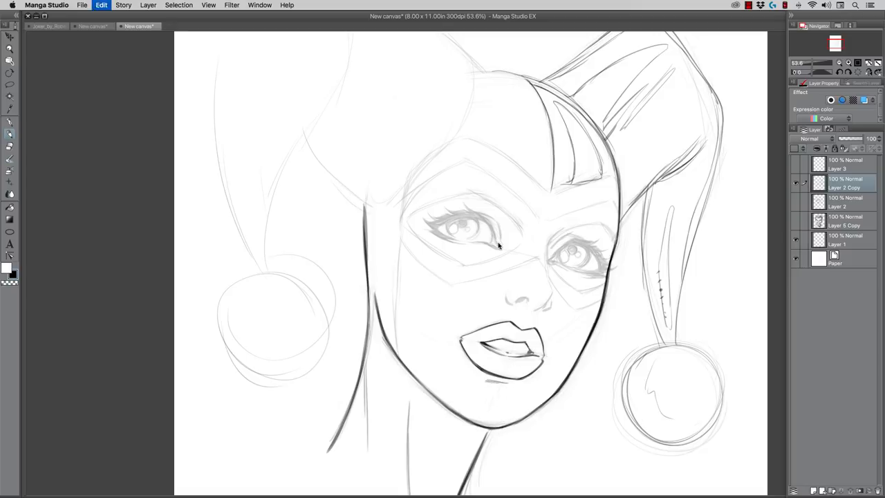
pyautogui.moveTo(490, 384); pyautogui.dragTo(507, 385)
# - Draw the nostrils and nose wings in dark line, with the nose bridge and the far eye's inner socket edge
pyautogui.moveTo(551, 293)
pyautogui.mouseDown()
pyautogui.moveTo(542, 308)
pyautogui.moveTo(525, 299)
pyautogui.moveTo(513, 306)
pyautogui.mouseUp()
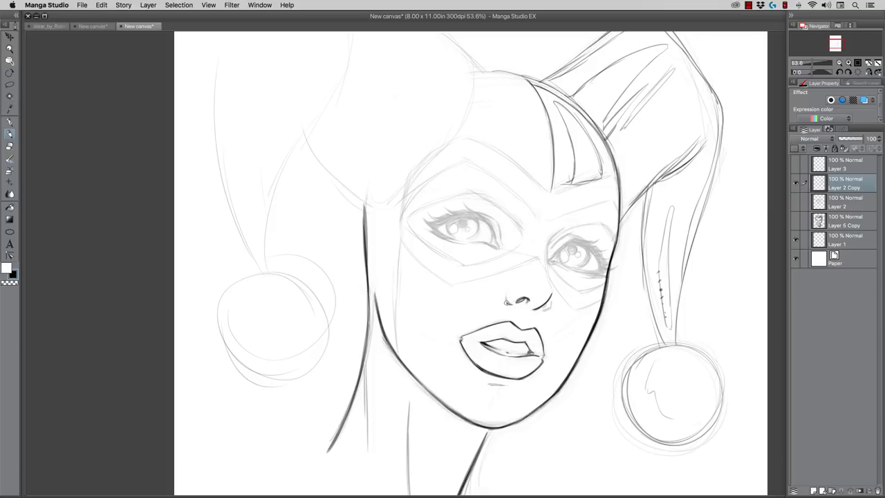
pyautogui.press('super+z')
pyautogui.moveTo(505, 300); pyautogui.dragTo(507, 293)
pyautogui.moveTo(552, 301); pyautogui.dragTo(546, 308)
pyautogui.moveTo(546, 244); pyautogui.dragTo(548, 271)
pyautogui.moveTo(549, 242); pyautogui.dragTo(564, 230)
pyautogui.moveTo(546, 278); pyautogui.dragTo(527, 276)
# - Refine the near eye with a heavy upper lid, pointed lashes, lower lid, and an iris with pupil and highlights
pyautogui.moveTo(418, 269); pyautogui.dragTo(411, 287)
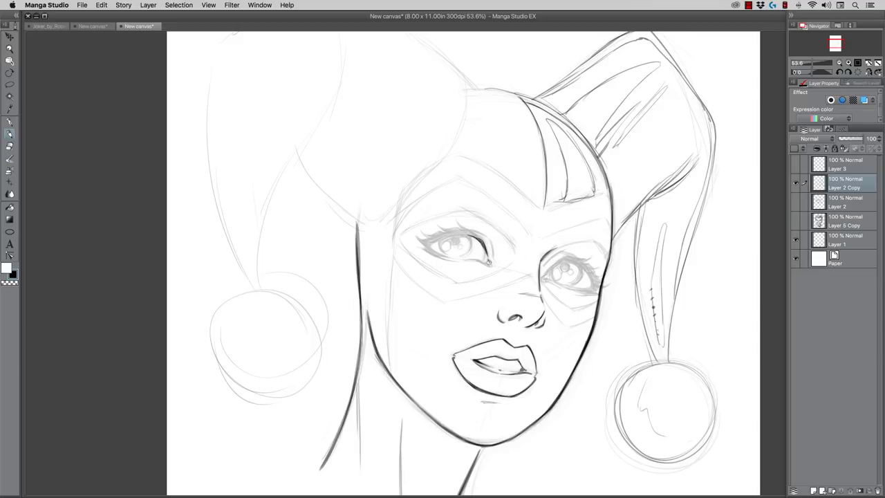
pyautogui.moveTo(488, 259)
pyautogui.mouseDown()
pyautogui.moveTo(490, 265)
pyautogui.moveTo(474, 237)
pyautogui.moveTo(430, 244)
pyautogui.mouseUp()
pyautogui.press('super+z')
pyautogui.moveTo(437, 235)
pyautogui.mouseDown()
pyautogui.moveTo(457, 231)
pyautogui.moveTo(443, 234)
pyautogui.mouseUp()
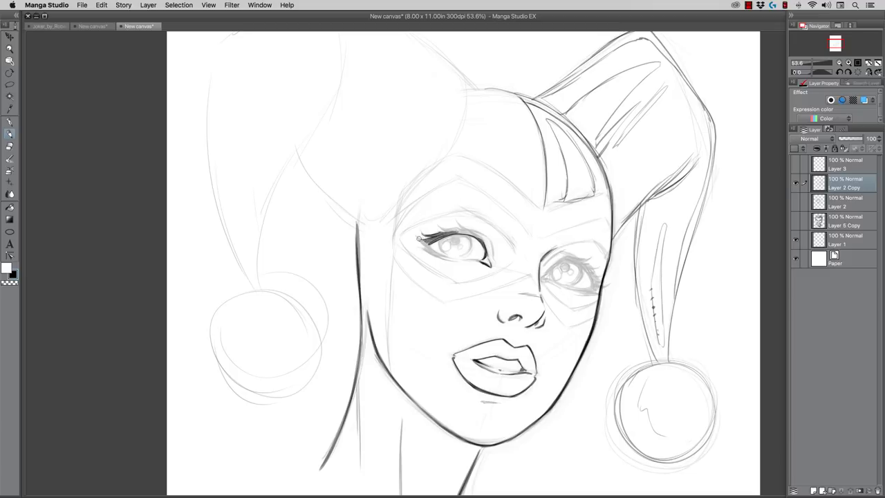
pyautogui.moveTo(421, 240)
pyautogui.mouseDown()
pyautogui.moveTo(440, 227)
pyautogui.moveTo(470, 235)
pyautogui.moveTo(463, 220)
pyautogui.moveTo(487, 238)
pyautogui.moveTo(493, 260)
pyautogui.mouseUp()
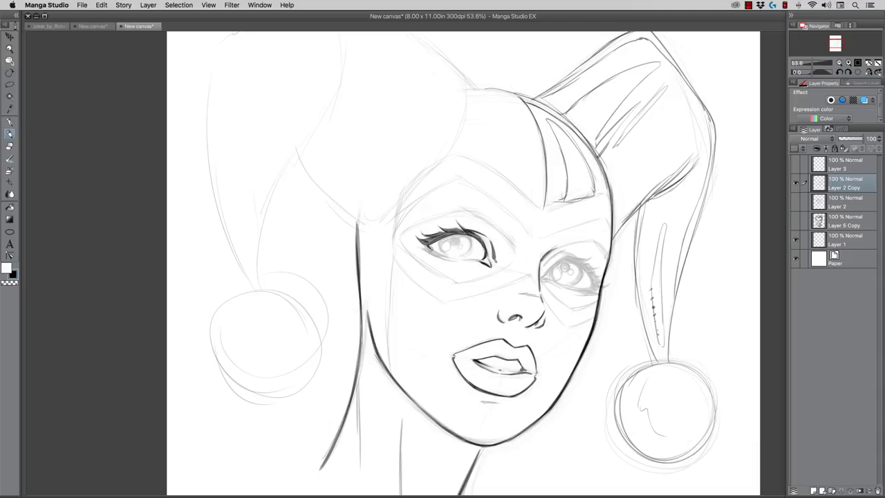
pyautogui.moveTo(428, 246)
pyautogui.mouseDown()
pyautogui.moveTo(459, 262)
pyautogui.moveTo(451, 260)
pyautogui.moveTo(480, 261)
pyautogui.moveTo(467, 259)
pyautogui.mouseUp()
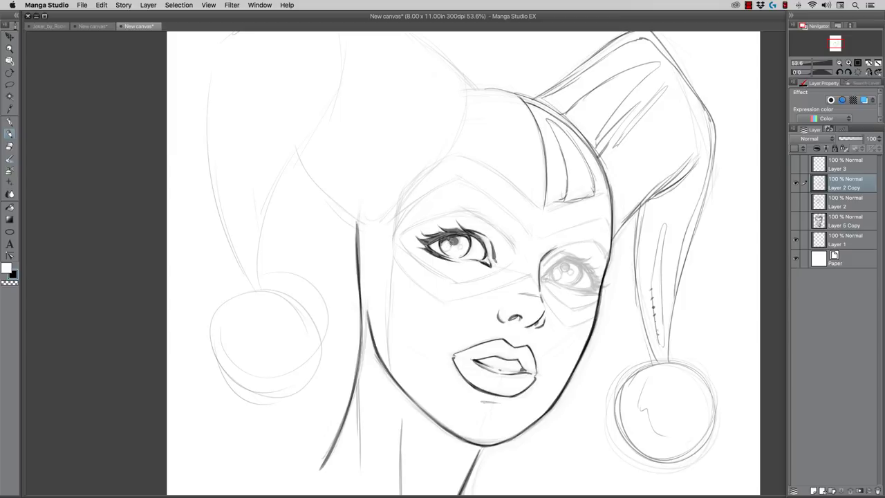
pyautogui.moveTo(449, 246); pyautogui.dragTo(446, 249)
# - Refine the far eye with dark lids, lashes and inner corner, and outline its iris, highlights and lid crease
pyautogui.moveTo(546, 275); pyautogui.dragTo(564, 262)
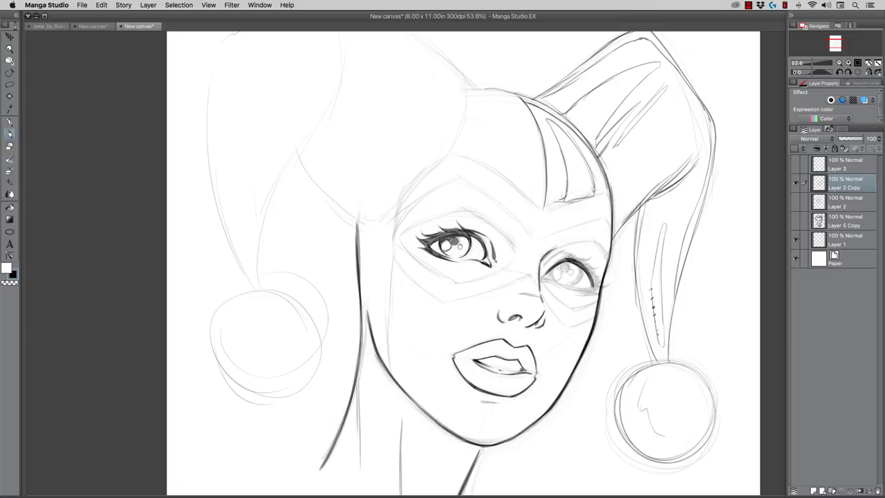
pyautogui.moveTo(567, 257); pyautogui.dragTo(590, 260)
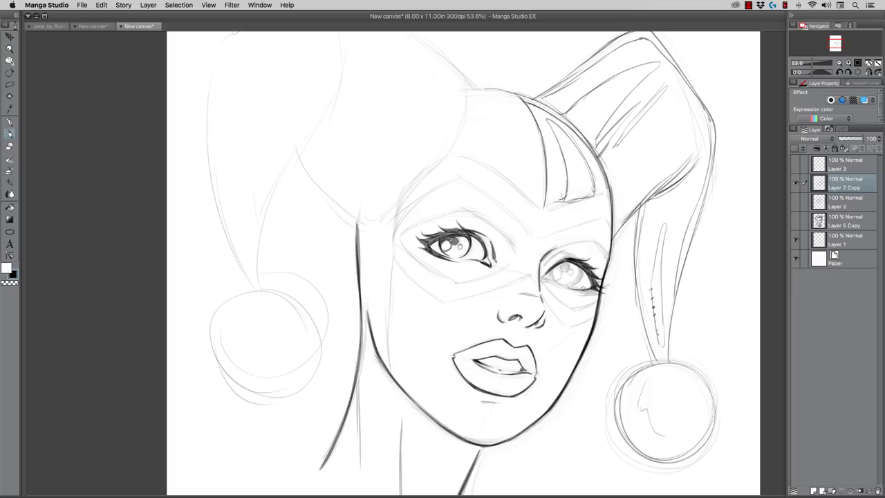
pyautogui.moveTo(575, 290); pyautogui.dragTo(560, 285)
pyautogui.moveTo(545, 278); pyautogui.dragTo(553, 277)
pyautogui.moveTo(546, 271); pyautogui.dragTo(551, 280)
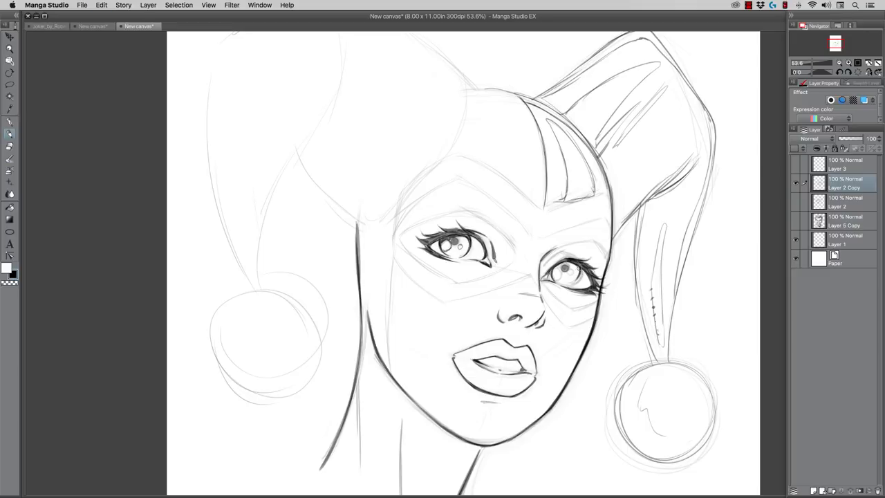
pyautogui.moveTo(576, 277); pyautogui.dragTo(573, 283)
pyautogui.moveTo(577, 267); pyautogui.dragTo(582, 273)
pyautogui.moveTo(560, 266); pyautogui.dragTo(556, 280)
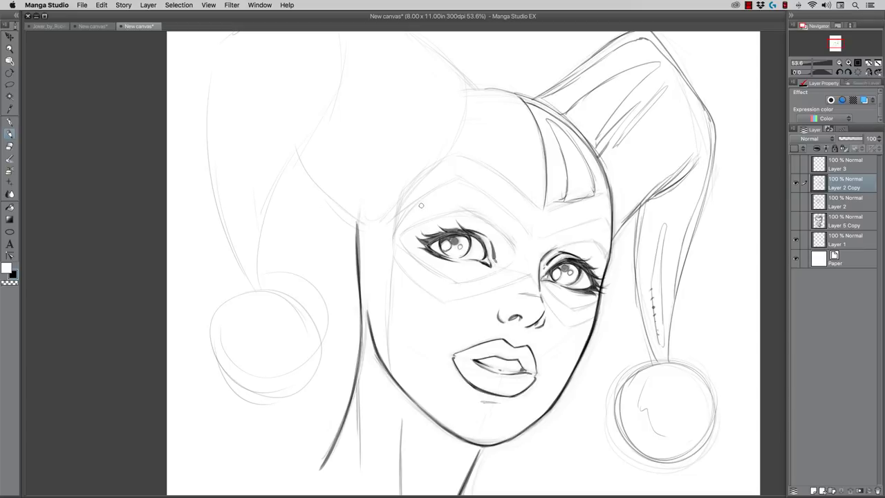
# - Outline the mask's near eye opening and its lower edge across the nose bridge and under the far eye
pyautogui.moveTo(461, 210)
pyautogui.mouseDown()
pyautogui.moveTo(500, 228)
pyautogui.moveTo(514, 252)
pyautogui.moveTo(501, 269)
pyautogui.moveTo(454, 281)
pyautogui.mouseUp()
pyautogui.moveTo(401, 237)
pyautogui.mouseDown()
pyautogui.moveTo(412, 256)
pyautogui.moveTo(455, 282)
pyautogui.mouseUp()
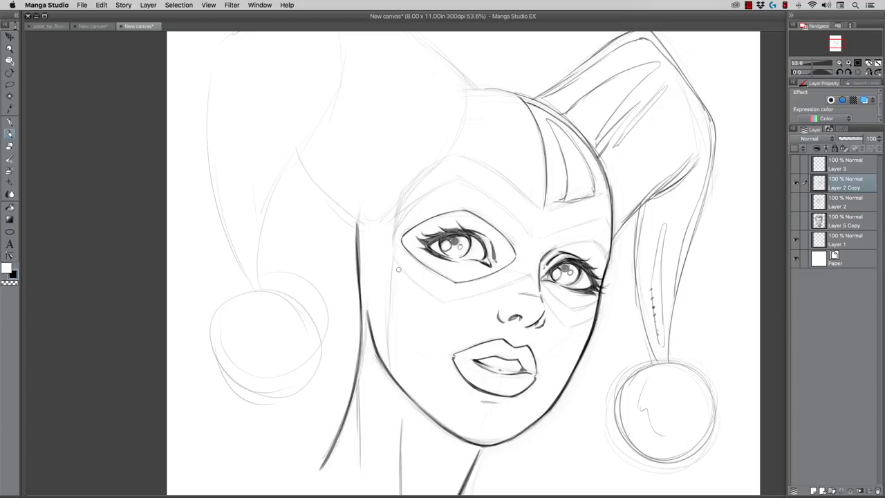
pyautogui.moveTo(394, 262); pyautogui.dragTo(451, 301)
pyautogui.moveTo(513, 283)
pyautogui.mouseDown()
pyautogui.moveTo(455, 304)
pyautogui.moveTo(469, 299)
pyautogui.mouseUp()
pyautogui.moveTo(533, 274); pyautogui.dragTo(538, 287)
pyautogui.click(564, 327)
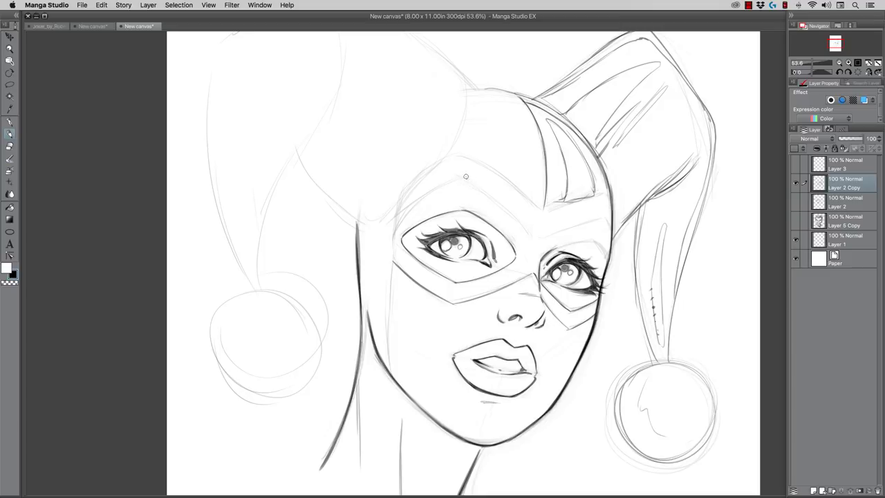
# - Draw the mask's doubled upper border and the cowl edge down the near cheek, adding a light highlight on the lower lip
pyautogui.moveTo(466, 177); pyautogui.dragTo(528, 229)
pyautogui.moveTo(541, 238); pyautogui.dragTo(603, 218)
pyautogui.moveTo(466, 177)
pyautogui.mouseDown()
pyautogui.moveTo(426, 194)
pyautogui.moveTo(397, 224)
pyautogui.mouseUp()
pyautogui.moveTo(399, 202)
pyautogui.mouseDown()
pyautogui.moveTo(459, 155)
pyautogui.moveTo(543, 211)
pyautogui.moveTo(596, 195)
pyautogui.mouseUp()
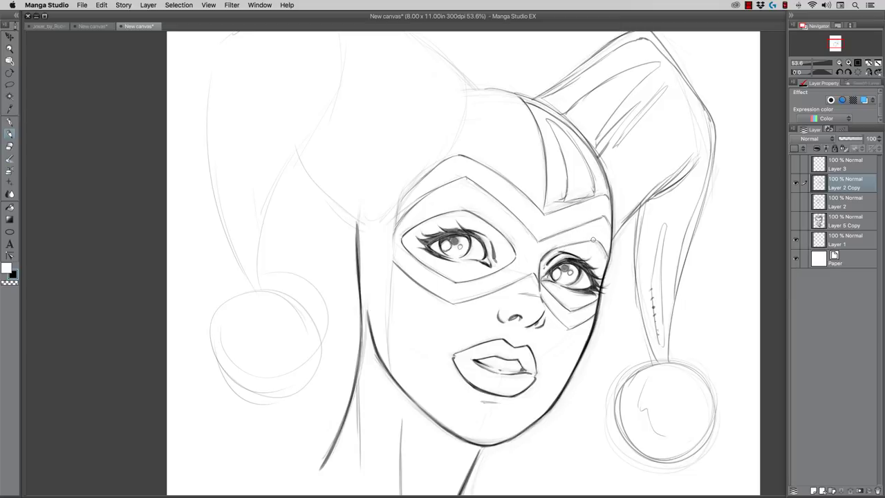
pyautogui.moveTo(393, 262); pyautogui.dragTo(392, 380)
pyautogui.moveTo(488, 376); pyautogui.dragTo(510, 380)
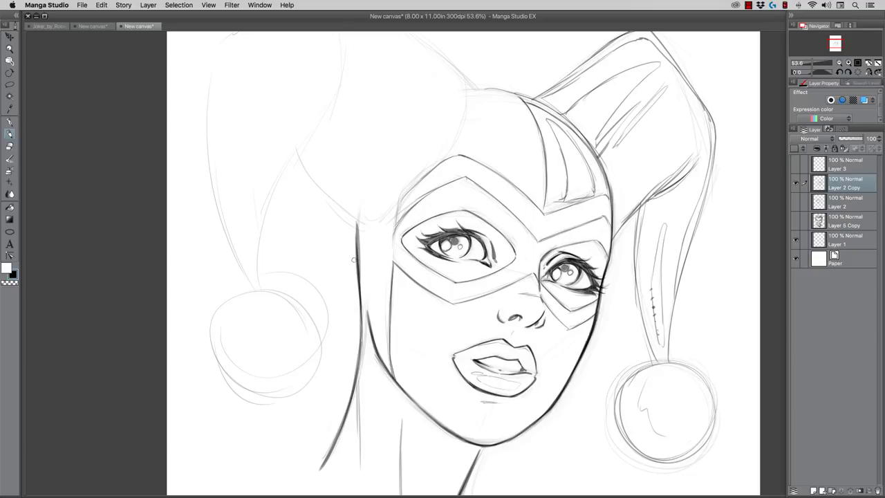
# - Draw the near horn's curved base seam across the side of the head and darken its lower edge above the neck
pyautogui.moveTo(397, 256); pyautogui.dragTo(424, 313)
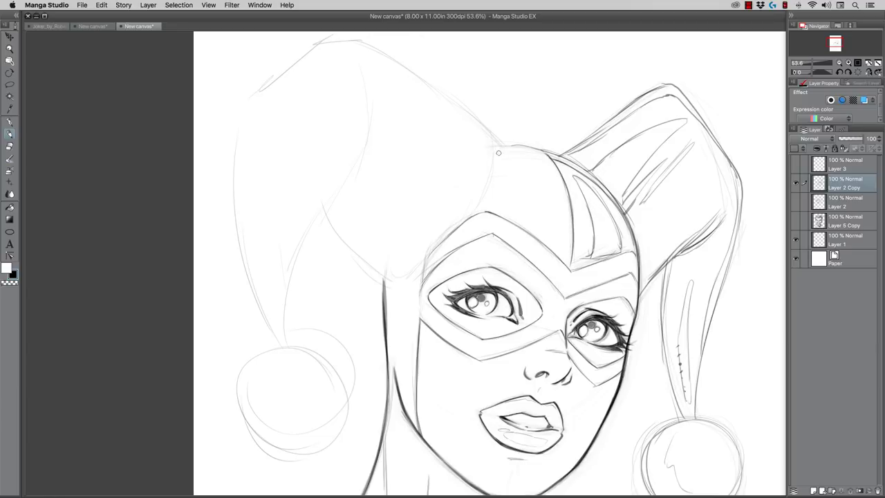
pyautogui.moveTo(496, 160)
pyautogui.mouseDown()
pyautogui.moveTo(480, 200)
pyautogui.moveTo(392, 280)
pyautogui.mouseUp()
pyautogui.moveTo(322, 213); pyautogui.dragTo(375, 272)
pyautogui.moveTo(344, 245); pyautogui.dragTo(392, 285)
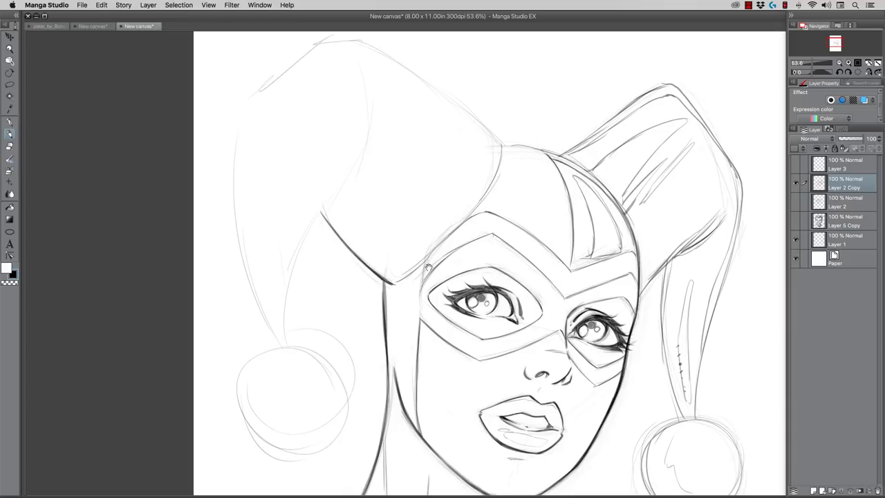
# - Darken the near horn's slope from its peak down to the head, along with the cowl's crown line
pyautogui.scroll(2, 429, 267)
pyautogui.moveTo(527, 188)
pyautogui.mouseDown()
pyautogui.moveTo(557, 198)
pyautogui.moveTo(504, 187)
pyautogui.mouseUp()
pyautogui.moveTo(428, 235); pyautogui.dragTo(456, 272)
pyautogui.moveTo(348, 122)
pyautogui.mouseDown()
pyautogui.moveTo(391, 121)
pyautogui.moveTo(527, 225)
pyautogui.mouseUp()
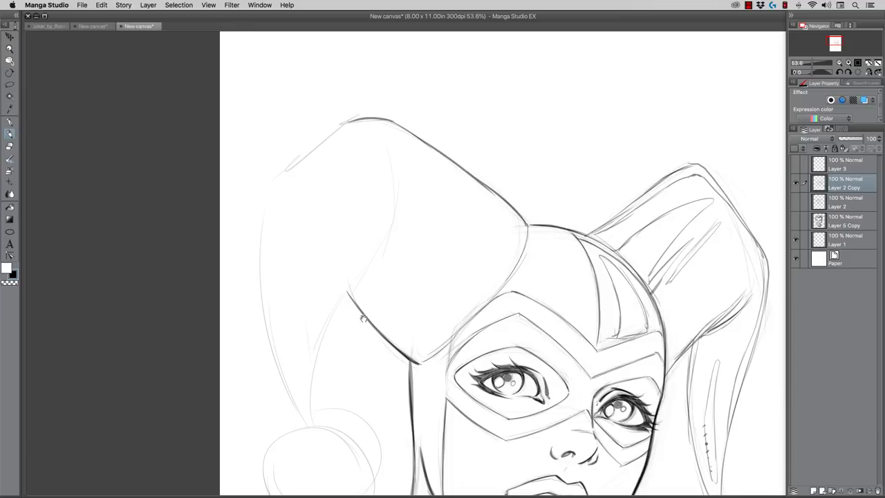
pyautogui.moveTo(363, 318); pyautogui.dragTo(488, 236)
pyautogui.moveTo(406, 179); pyautogui.dragTo(412, 243)
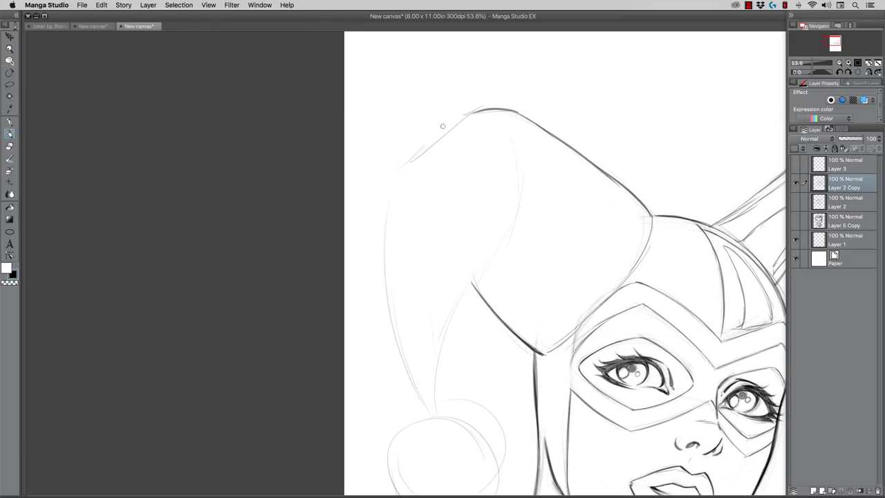
# - Outline the near horn's outer side in dark lines from its peak down to the pompom
pyautogui.moveTo(476, 110); pyautogui.dragTo(422, 153)
pyautogui.moveTo(450, 128); pyautogui.dragTo(415, 159)
pyautogui.moveTo(436, 142)
pyautogui.mouseDown()
pyautogui.moveTo(403, 169)
pyautogui.moveTo(386, 213)
pyautogui.mouseUp()
pyautogui.moveTo(392, 181); pyautogui.dragTo(384, 304)
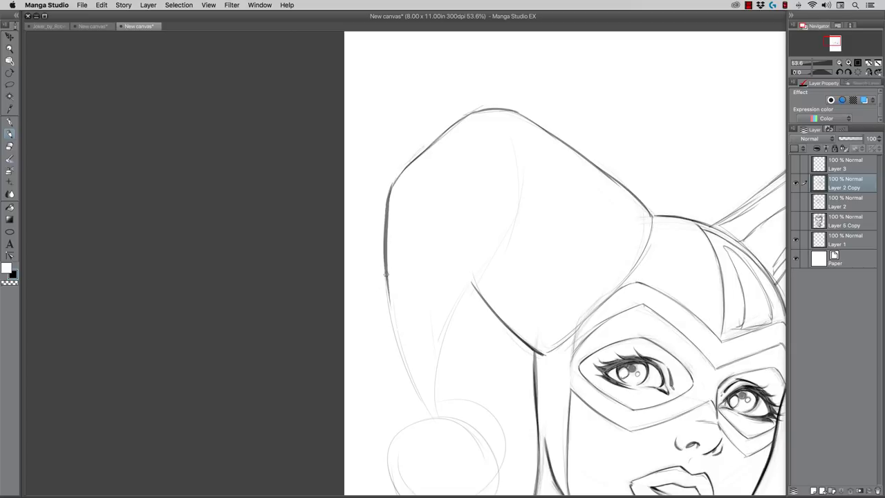
pyautogui.moveTo(385, 271); pyautogui.dragTo(398, 339)
pyautogui.press('super+z')
pyautogui.moveTo(385, 268)
pyautogui.mouseDown()
pyautogui.moveTo(398, 365)
pyautogui.moveTo(395, 333)
pyautogui.moveTo(425, 415)
pyautogui.mouseUp()
pyautogui.moveTo(410, 375); pyautogui.dragTo(428, 419)
# - Draw the near horn's inner edge curving down to the pompom, with short fold lines beside its upper end
pyautogui.moveTo(517, 154); pyautogui.dragTo(486, 257)
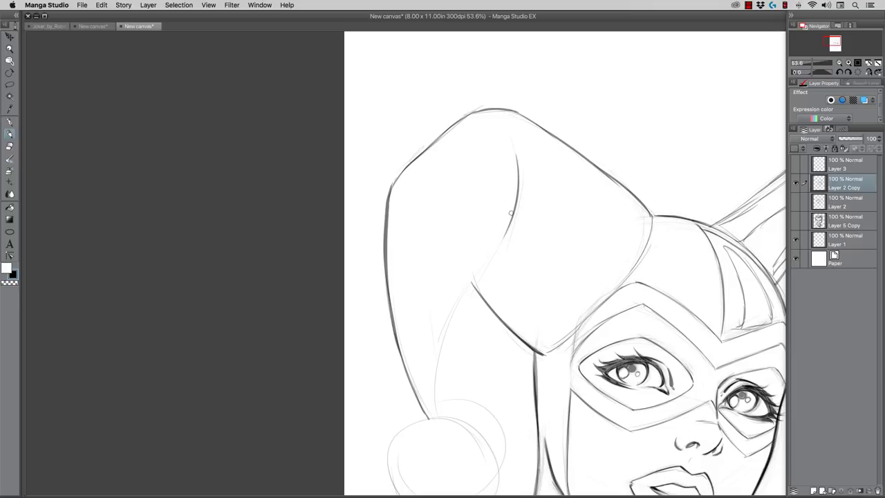
pyautogui.moveTo(511, 213)
pyautogui.mouseDown()
pyautogui.moveTo(439, 367)
pyautogui.moveTo(437, 415)
pyautogui.mouseUp()
pyautogui.moveTo(509, 228)
pyautogui.mouseDown()
pyautogui.moveTo(529, 176)
pyautogui.moveTo(529, 137)
pyautogui.mouseUp()
pyautogui.moveTo(534, 182); pyautogui.dragTo(520, 221)
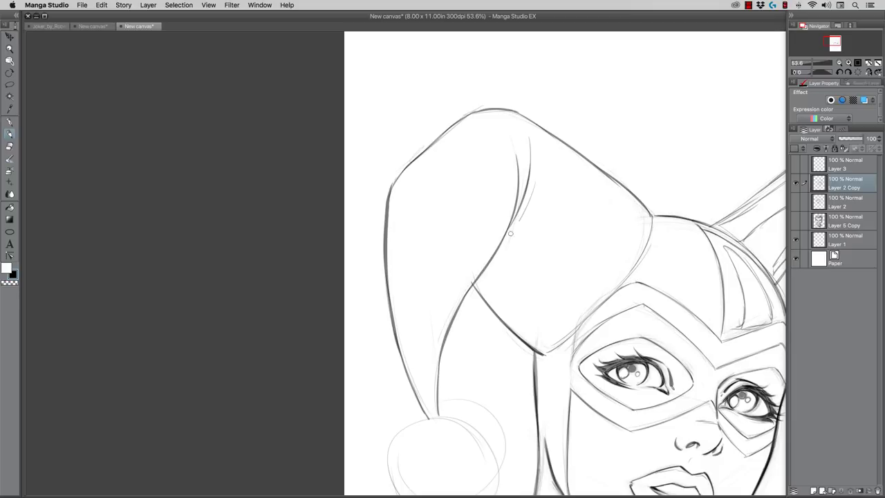
# - Darken the near horn's base seam and the cowl's forehead edge dipping to its central point
pyautogui.scroll(-5, 353, 288)
pyautogui.hscroll(4, 353, 288)
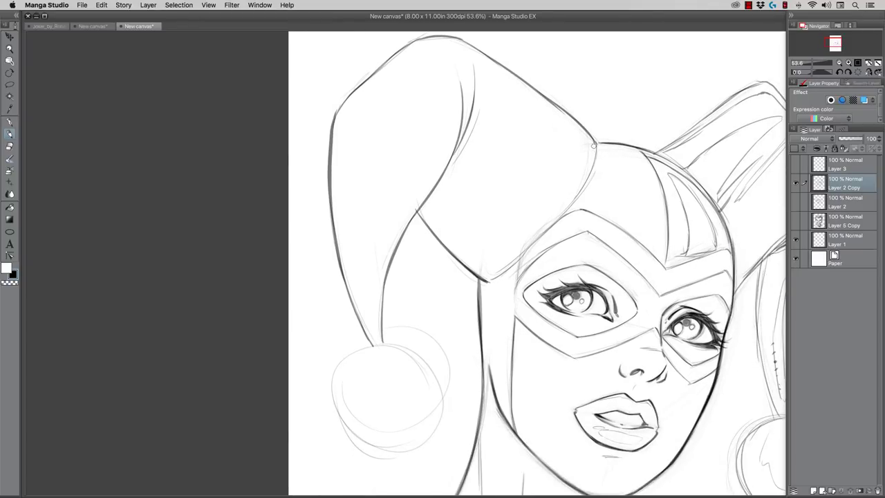
pyautogui.moveTo(593, 145); pyautogui.dragTo(584, 188)
pyautogui.moveTo(584, 207); pyautogui.dragTo(661, 264)
pyautogui.moveTo(496, 280); pyautogui.dragTo(413, 237)
pyautogui.moveTo(350, 311); pyautogui.dragTo(394, 275)
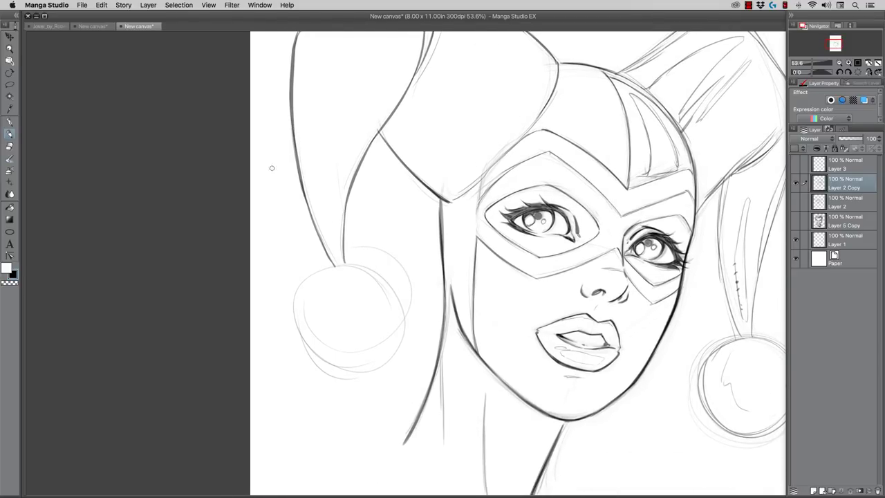
# - Outline the near pompom as a clean circle and add a jagged highlight line inside it
pyautogui.moveTo(304, 293)
pyautogui.mouseDown()
pyautogui.moveTo(337, 269)
pyautogui.moveTo(403, 331)
pyautogui.moveTo(291, 293)
pyautogui.moveTo(313, 280)
pyautogui.moveTo(407, 292)
pyautogui.moveTo(317, 342)
pyautogui.moveTo(340, 265)
pyautogui.mouseUp()
pyautogui.press('super+z')
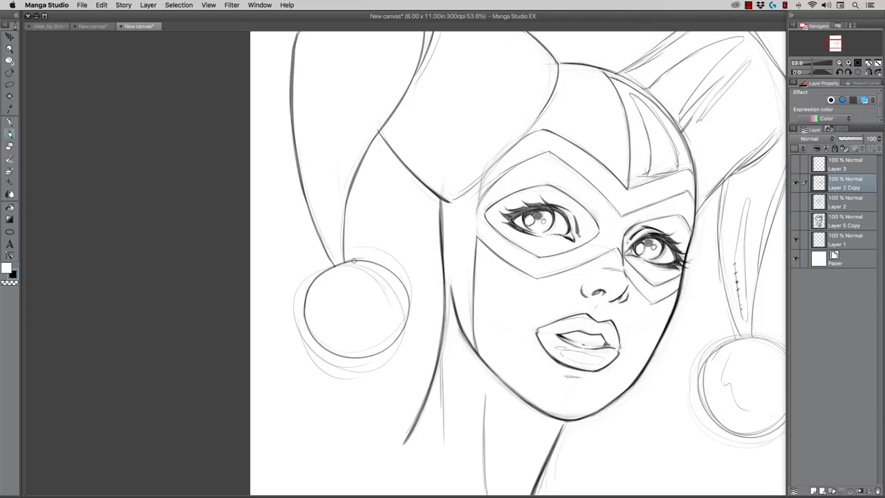
pyautogui.moveTo(332, 274)
pyautogui.mouseDown()
pyautogui.moveTo(320, 308)
pyautogui.moveTo(342, 336)
pyautogui.mouseUp()
pyautogui.moveTo(318, 227); pyautogui.dragTo(294, 337)
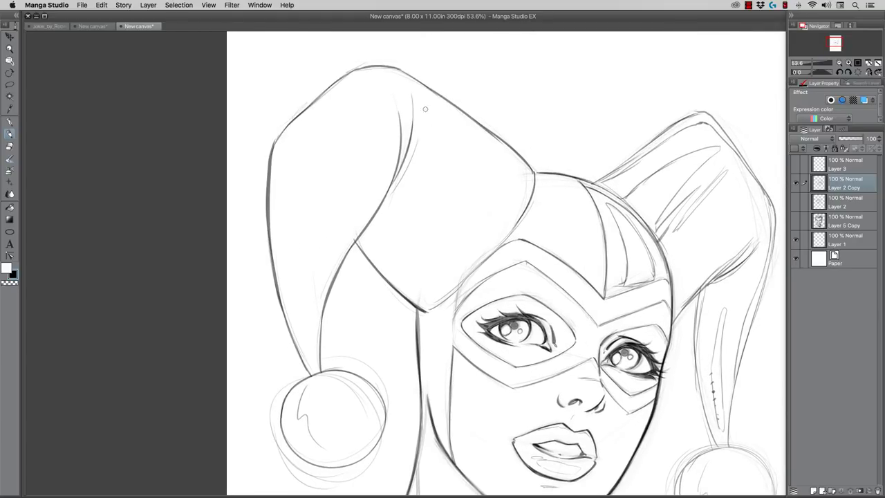
# - Hatch the near horn's folds below its peak, along its outer side and at the inner crease
pyautogui.moveTo(425, 108)
pyautogui.mouseDown()
pyautogui.moveTo(446, 142)
pyautogui.moveTo(459, 142)
pyautogui.moveTo(452, 152)
pyautogui.mouseUp()
pyautogui.moveTo(274, 163); pyautogui.dragTo(279, 214)
pyautogui.moveTo(287, 244); pyautogui.dragTo(294, 276)
pyautogui.moveTo(382, 205)
pyautogui.mouseDown()
pyautogui.moveTo(356, 240)
pyautogui.moveTo(388, 194)
pyautogui.moveTo(359, 249)
pyautogui.moveTo(384, 223)
pyautogui.moveTo(380, 240)
pyautogui.moveTo(388, 190)
pyautogui.mouseUp()
pyautogui.click(10, 48)
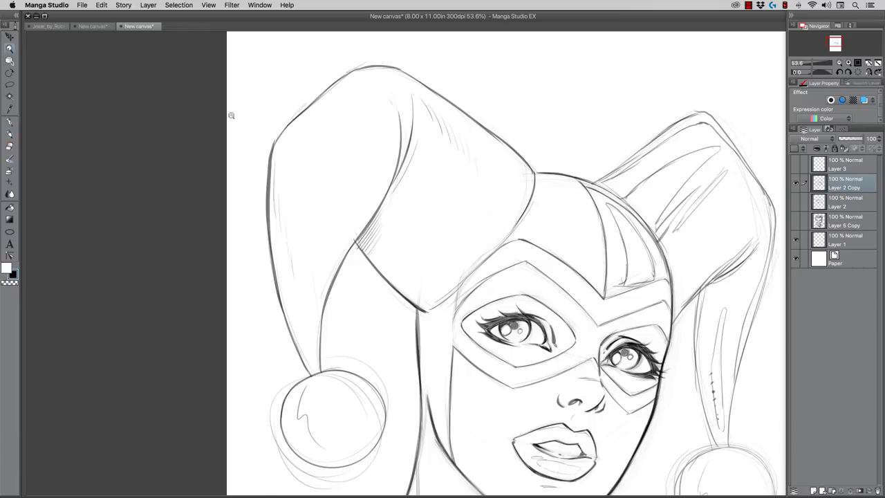
pyautogui.moveTo(325, 170); pyautogui.dragTo(339, 203)
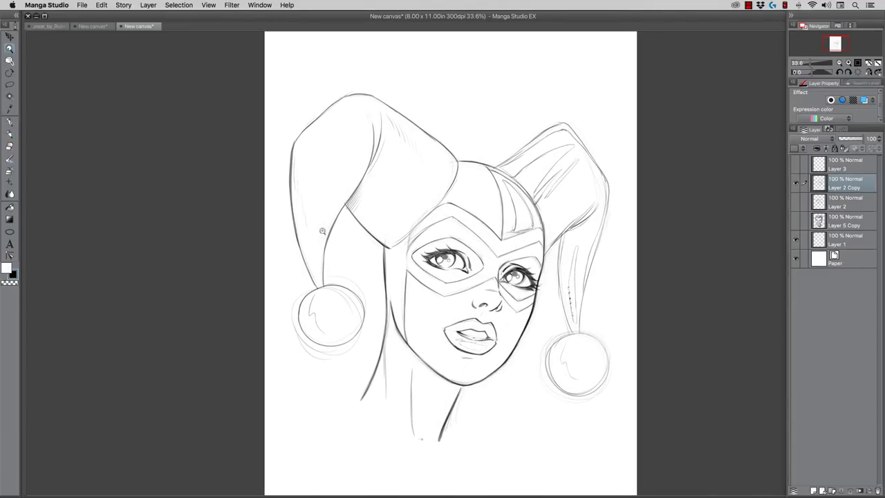
# - Erase the lower part of the near horn's base seam above the mask with a much smaller eraser
pyautogui.press('e')
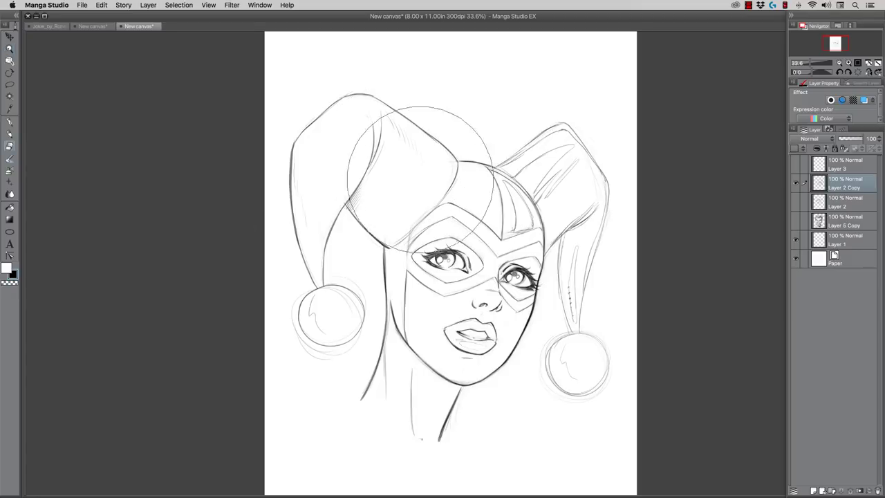
pyautogui.press('[')
pyautogui.press('[')
pyautogui.press('[')
pyautogui.press('[')
pyautogui.press('[')
pyautogui.press('[')
pyautogui.press('[')
pyautogui.press('[')
pyautogui.press('[')
pyautogui.press('[')
pyautogui.press('[')
pyautogui.press('[')
pyautogui.press('[')
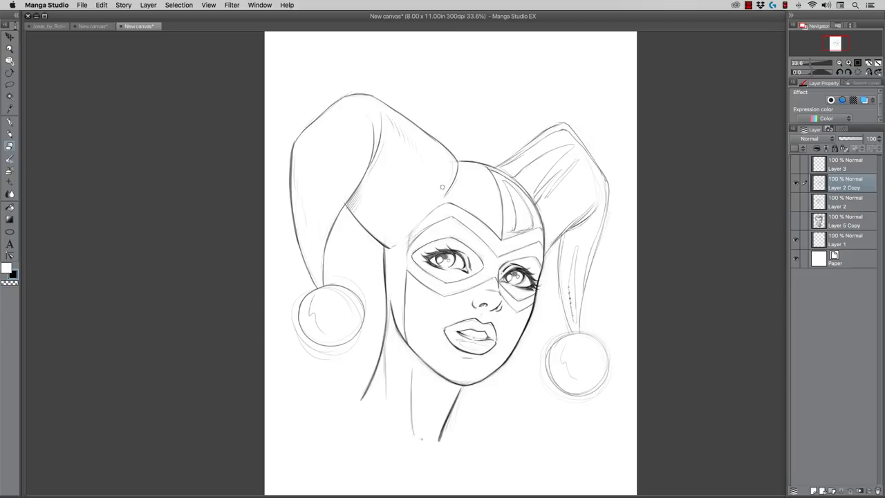
# - Add jagged reflection marks to the mask and darken the mask's near border and the cowl's cheek edge
pyautogui.click(11, 134)
pyautogui.moveTo(448, 203)
pyautogui.mouseDown()
pyautogui.moveTo(418, 226)
pyautogui.moveTo(411, 247)
pyautogui.mouseUp()
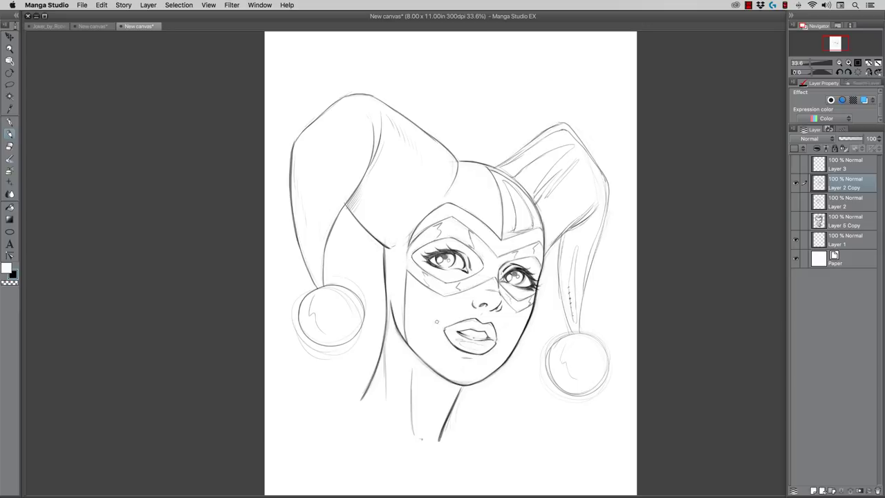
pyautogui.moveTo(408, 245); pyautogui.dragTo(406, 263)
pyautogui.moveTo(390, 294); pyautogui.dragTo(391, 302)
# - Thicken the near horn's lower and inner edges, its upper slope and the crown line
pyautogui.moveTo(345, 204); pyautogui.dragTo(357, 220)
pyautogui.moveTo(365, 170); pyautogui.dragTo(326, 253)
pyautogui.moveTo(344, 96)
pyautogui.mouseDown()
pyautogui.moveTo(384, 100)
pyautogui.moveTo(456, 159)
pyautogui.moveTo(491, 167)
pyautogui.mouseUp()
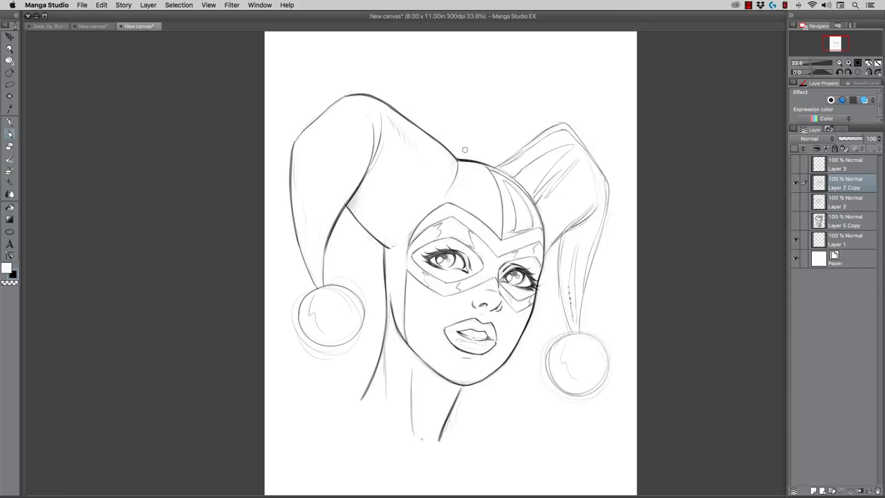
# - Darken the far horn's outer contour from its peak to the pompom and the inner edge of its hanging tip
pyautogui.moveTo(572, 129)
pyautogui.mouseDown()
pyautogui.moveTo(607, 184)
pyautogui.moveTo(598, 164)
pyautogui.moveTo(607, 207)
pyautogui.moveTo(595, 254)
pyautogui.mouseUp()
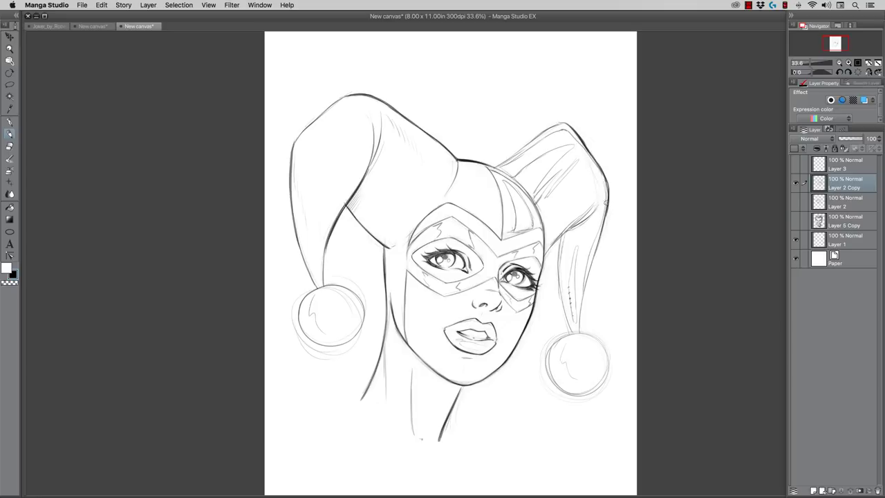
pyautogui.moveTo(606, 206)
pyautogui.mouseDown()
pyautogui.moveTo(598, 243)
pyautogui.moveTo(607, 207)
pyautogui.moveTo(588, 279)
pyautogui.mouseUp()
pyautogui.moveTo(597, 243); pyautogui.dragTo(580, 304)
pyautogui.moveTo(587, 274); pyautogui.dragTo(578, 330)
pyautogui.moveTo(560, 237)
pyautogui.mouseDown()
pyautogui.moveTo(558, 283)
pyautogui.moveTo(571, 335)
pyautogui.mouseUp()
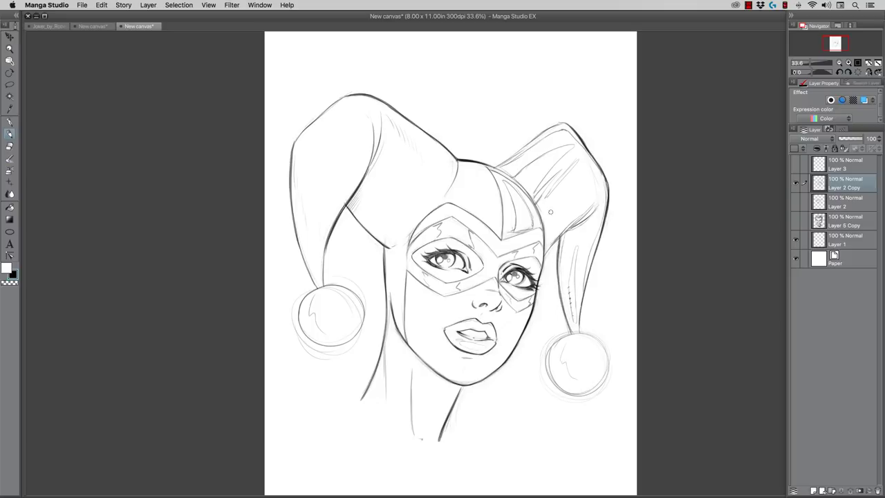
# - Darken the far horn's lower and upper edges and add stitch marks along its seam
pyautogui.moveTo(544, 255); pyautogui.dragTo(591, 207)
pyautogui.moveTo(515, 175); pyautogui.dragTo(547, 152)
pyautogui.moveTo(561, 123); pyautogui.dragTo(493, 167)
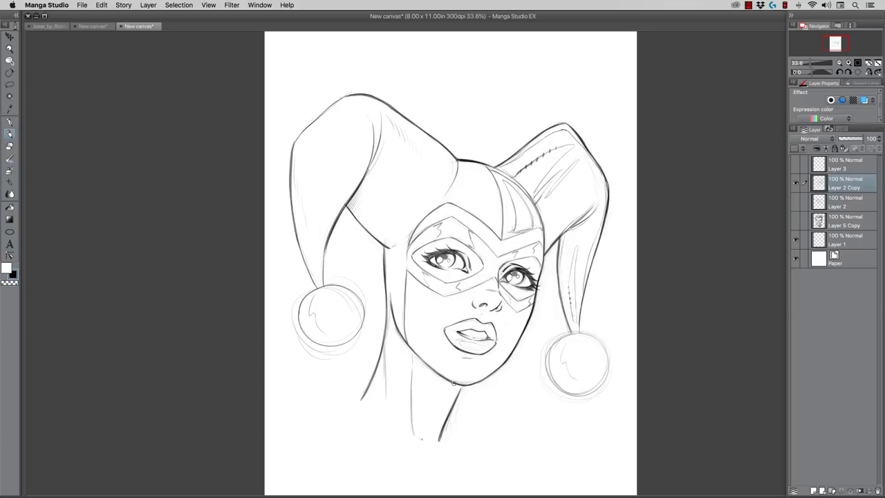
# - Darken both sides of the neck and add muscle lines with light hatching in the throat hollow
pyautogui.moveTo(456, 384); pyautogui.dragTo(441, 429)
pyautogui.moveTo(386, 357)
pyautogui.mouseDown()
pyautogui.moveTo(388, 327)
pyautogui.moveTo(390, 414)
pyautogui.moveTo(385, 357)
pyautogui.moveTo(362, 401)
pyautogui.mouseUp()
pyautogui.moveTo(414, 387)
pyautogui.mouseDown()
pyautogui.moveTo(412, 374)
pyautogui.moveTo(417, 412)
pyautogui.mouseUp()
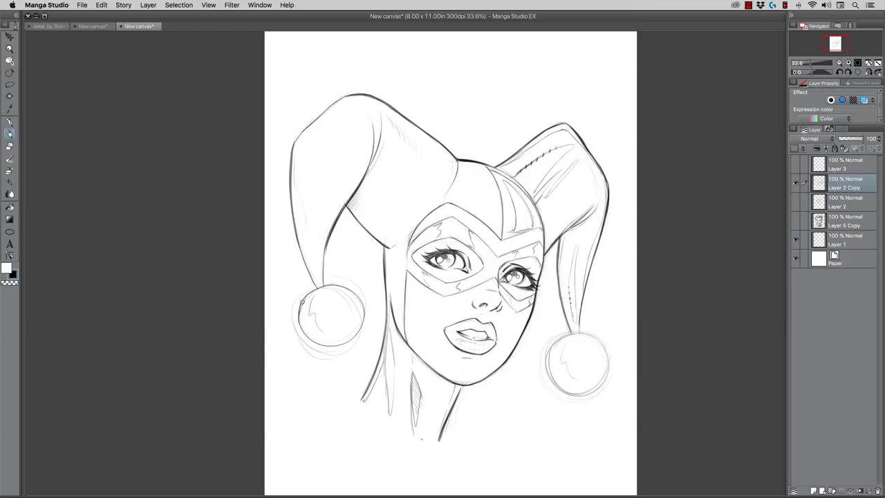
# - Darken both pompoms' outlines and sketch the shoulder and collarbone lines at the base of the neck
pyautogui.moveTo(340, 285)
pyautogui.mouseDown()
pyautogui.moveTo(357, 298)
pyautogui.moveTo(361, 326)
pyautogui.mouseUp()
pyautogui.moveTo(364, 389); pyautogui.dragTo(334, 401)
pyautogui.moveTo(448, 429); pyautogui.dragTo(472, 450)
pyautogui.moveTo(358, 405)
pyautogui.mouseDown()
pyautogui.moveTo(422, 448)
pyautogui.moveTo(458, 453)
pyautogui.mouseUp()
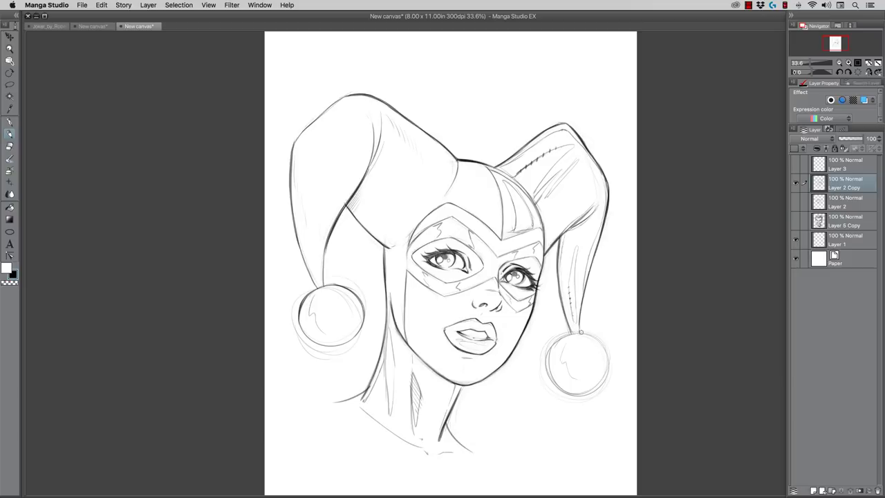
pyautogui.moveTo(578, 332)
pyautogui.mouseDown()
pyautogui.moveTo(597, 344)
pyautogui.moveTo(603, 379)
pyautogui.mouseUp()
pyautogui.moveTo(569, 333)
pyautogui.mouseDown()
pyautogui.moveTo(550, 354)
pyautogui.moveTo(561, 373)
pyautogui.mouseUp()
# - Duplicate the male portrait layer Layer 5 Copy and the jester layer Layer 2 Copy, and hide the original Layer 2 Copy
pyautogui.click(797, 221)
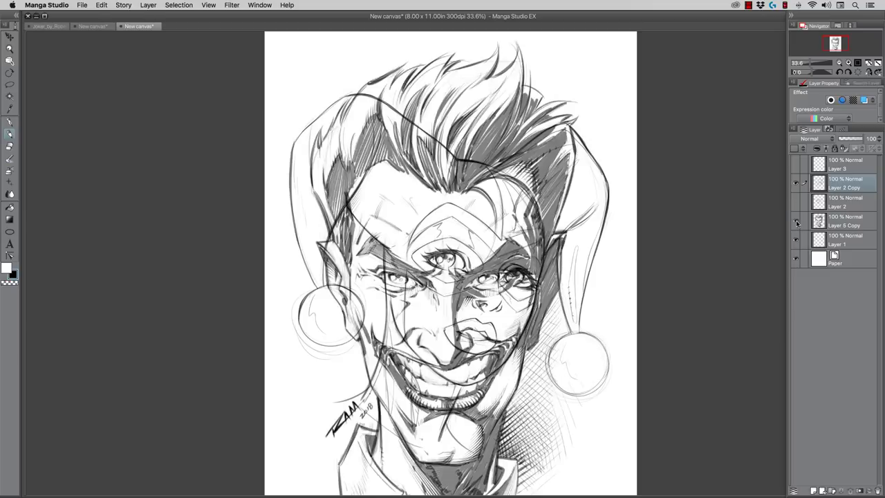
pyautogui.click(796, 221)
pyautogui.click(836, 226)
pyautogui.moveTo(836, 226); pyautogui.dragTo(814, 490)
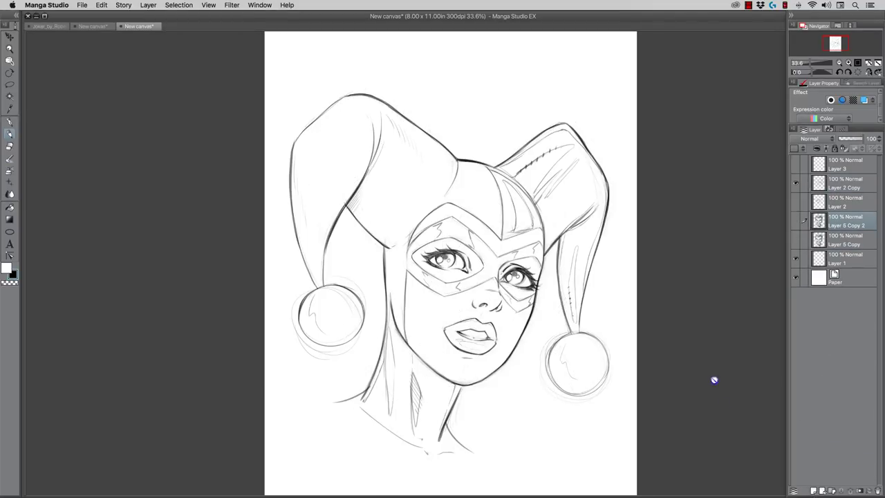
pyautogui.moveTo(841, 191); pyautogui.dragTo(814, 491)
pyautogui.click(795, 199)
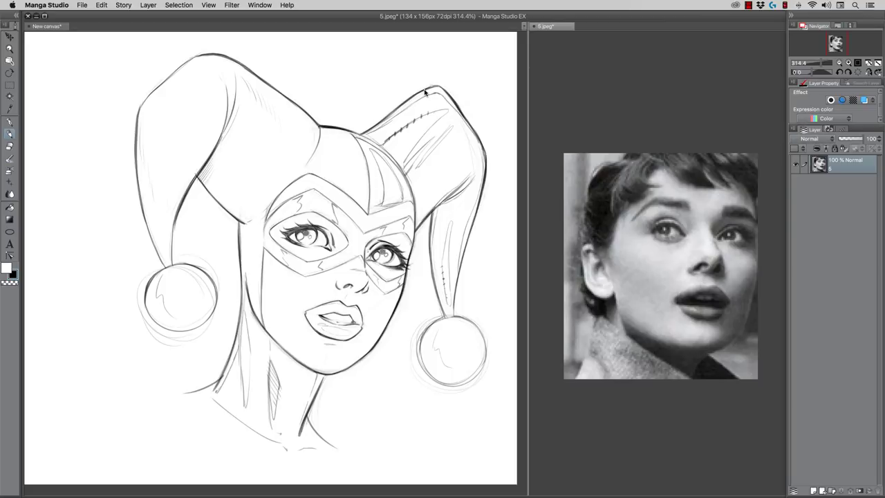
# - Expand the drawing's pane over the reference photo and toggle Layer 5 Copy 2's visibility to check the combined two-character drawing
pyautogui.moveTo(528, 62); pyautogui.dragTo(785, 66)
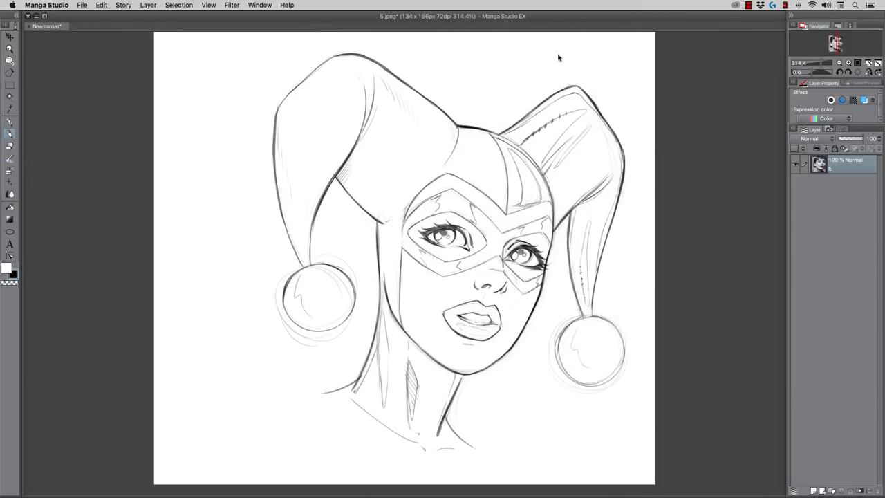
pyautogui.click(706, 73)
pyautogui.click(796, 220)
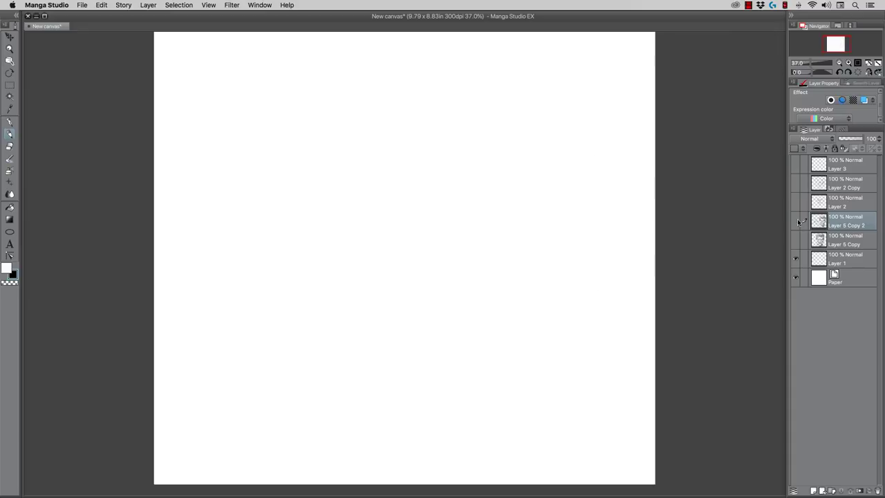
pyautogui.click(796, 219)
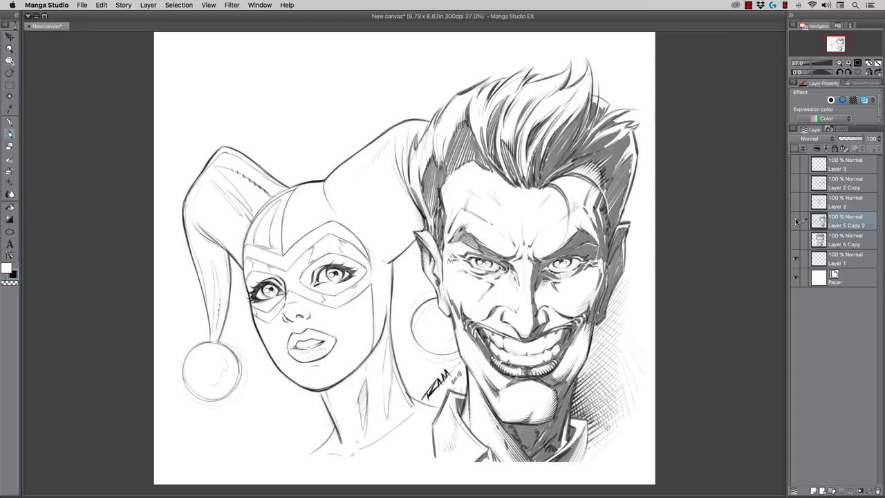